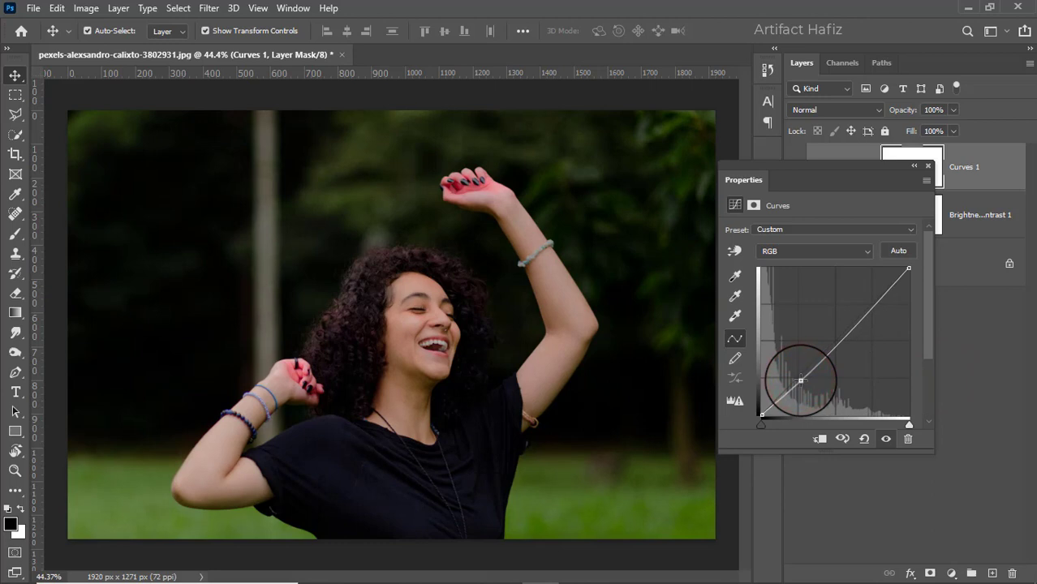
Brighten the highlights in the Curves adjustment with an upper curve point and shift its black point slightly inward.
left_click_drag(868, 308, 870, 296)
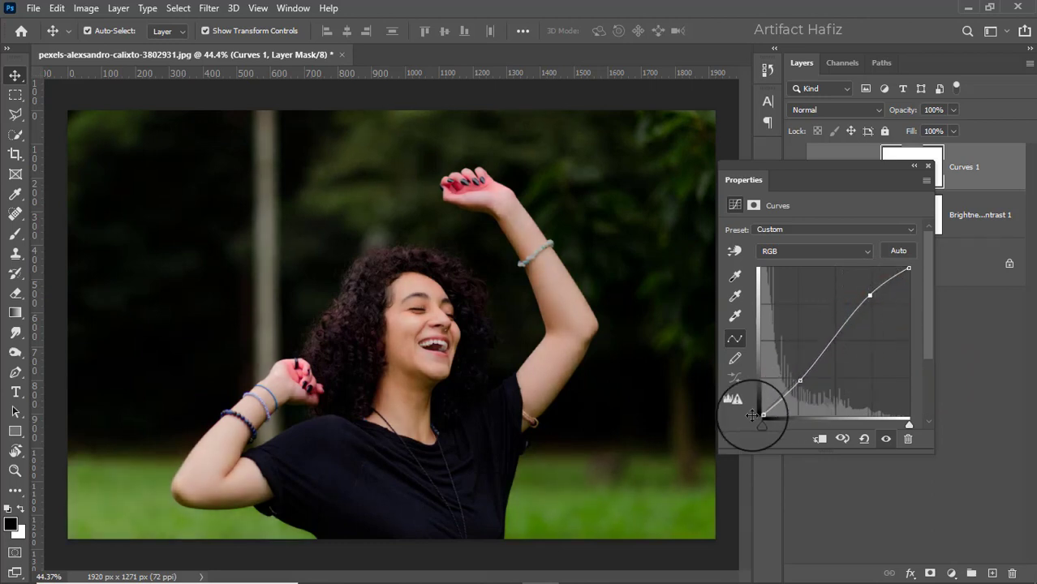
mouse_move(761, 415)
left_mouse_down()
mouse_move(753, 406)
mouse_move(764, 416)
left_mouse_up()
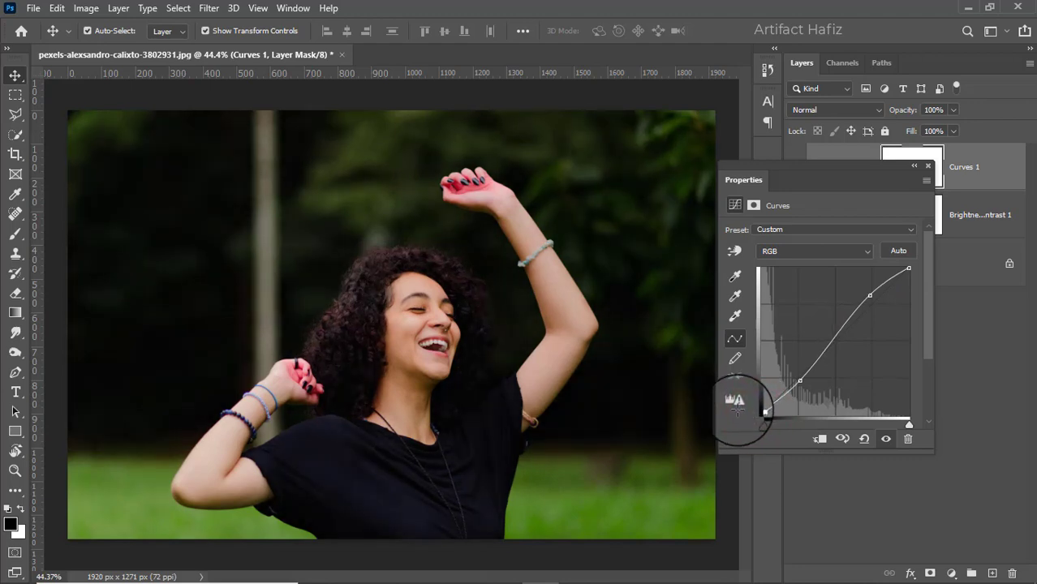
left_click(928, 165)
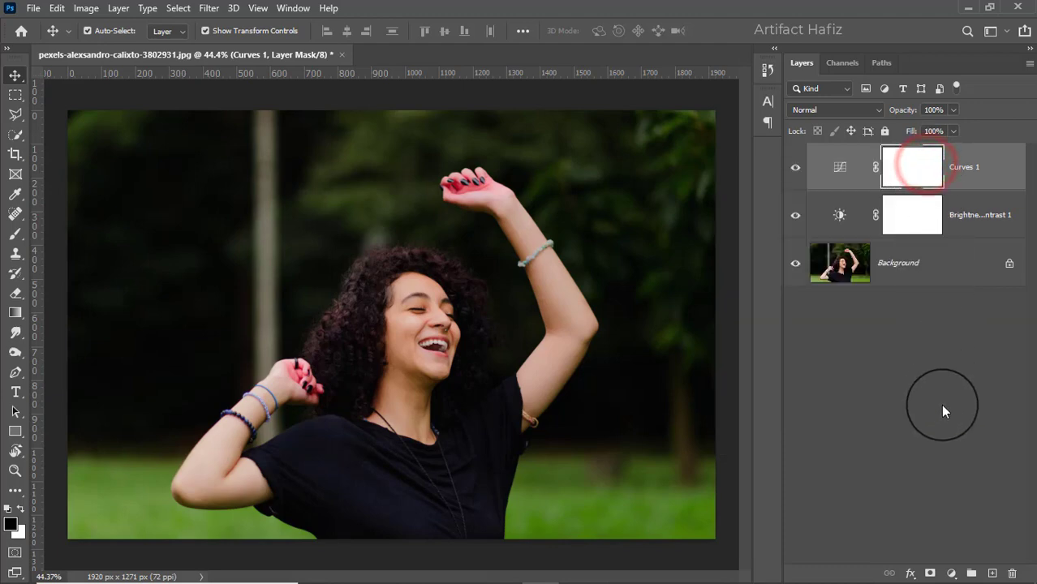
Add a Color Lookup adjustment layer using the Fuji F125 Kodak 2395 (by Adobe).cube LUT and set its opacity to 12%.
left_click(951, 574)
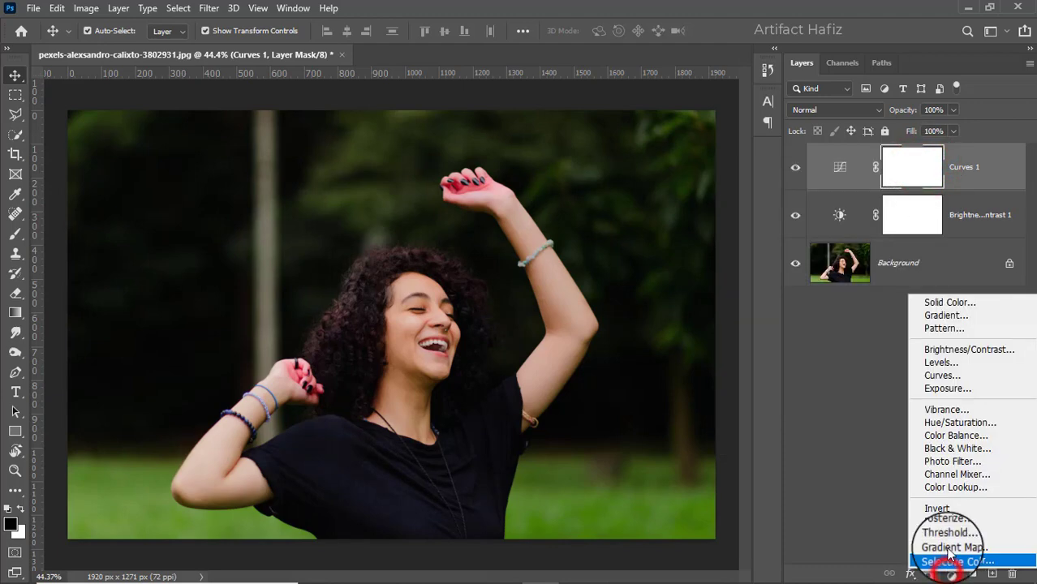
left_click(951, 488)
left_click(828, 234)
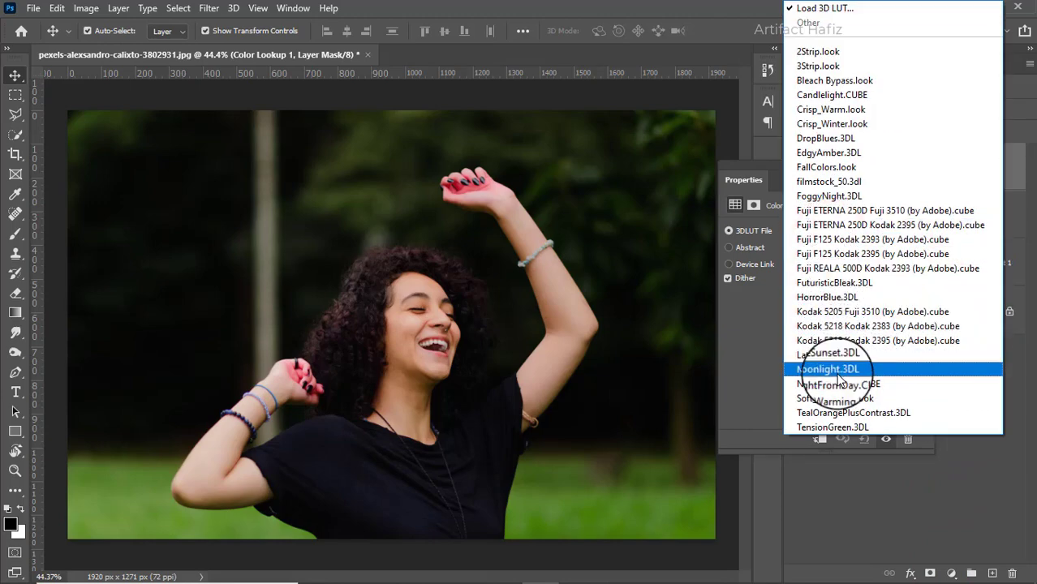
left_click(848, 255)
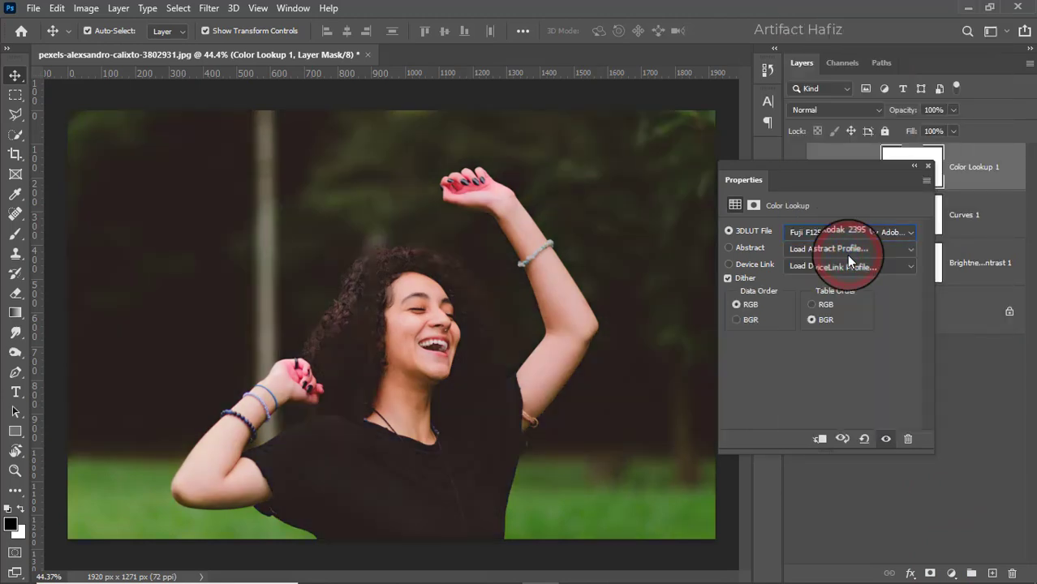
left_click(927, 166)
left_click(954, 111)
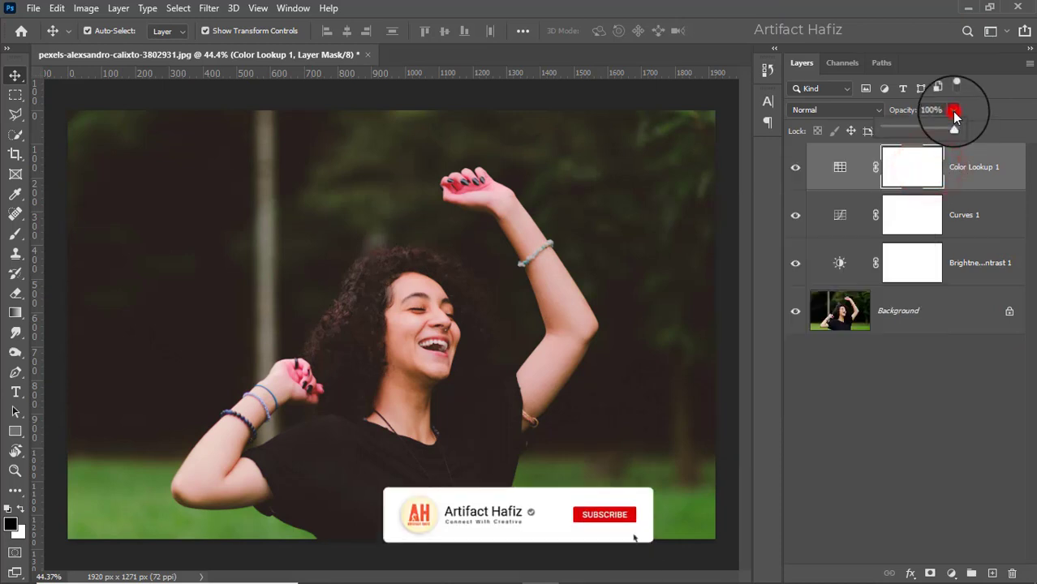
left_click(893, 128)
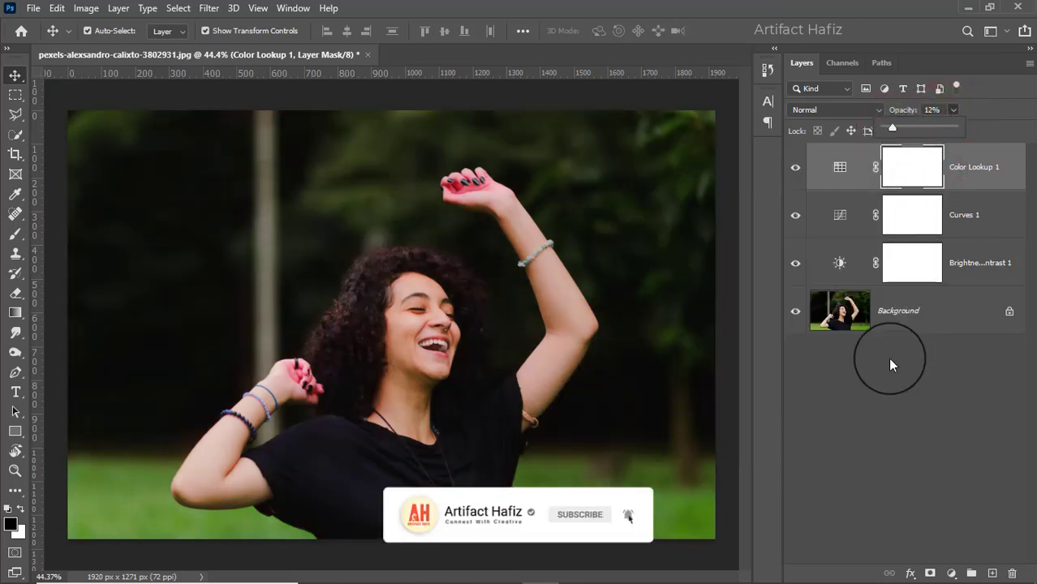
Add a second Color Lookup adjustment layer using Soft_Warming.look and set its opacity to 25%.
left_click(952, 573)
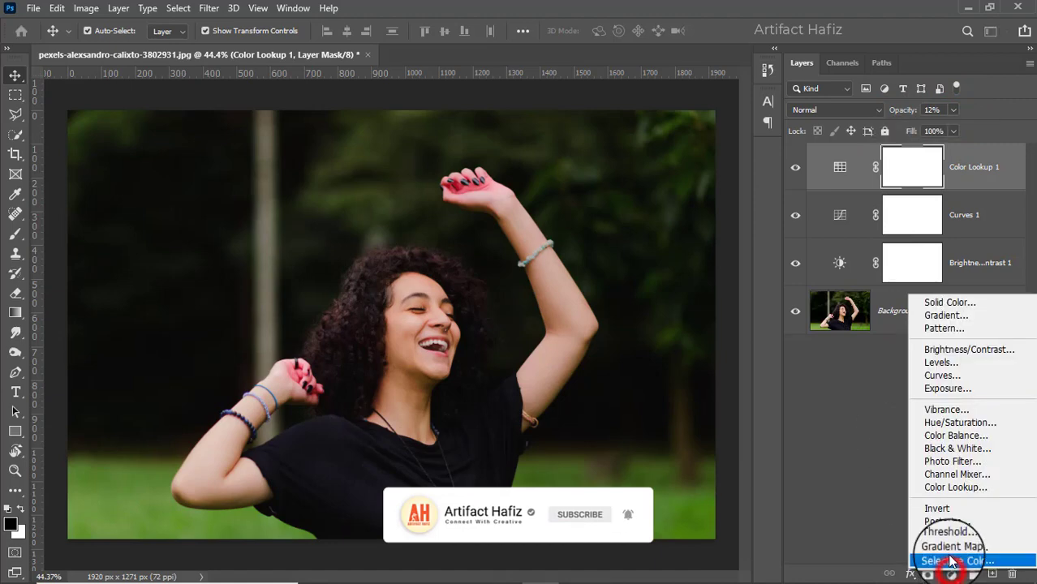
left_click(938, 488)
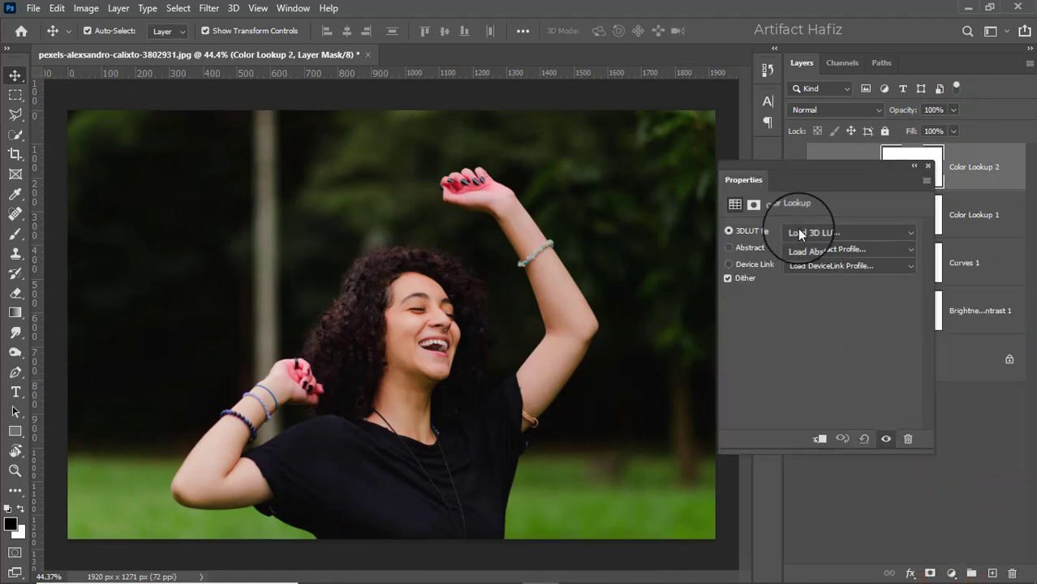
left_click(799, 233)
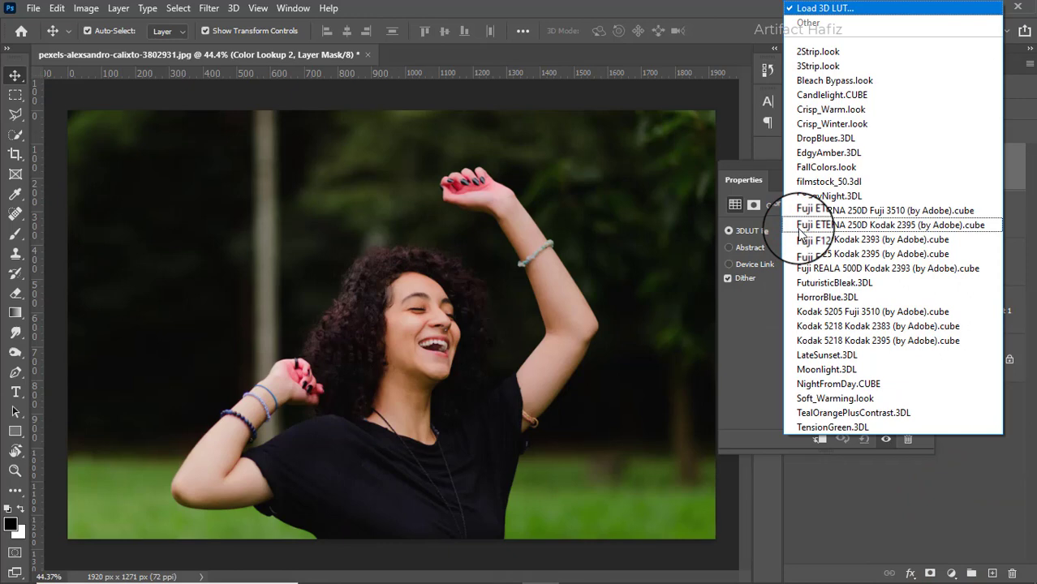
left_click(822, 398)
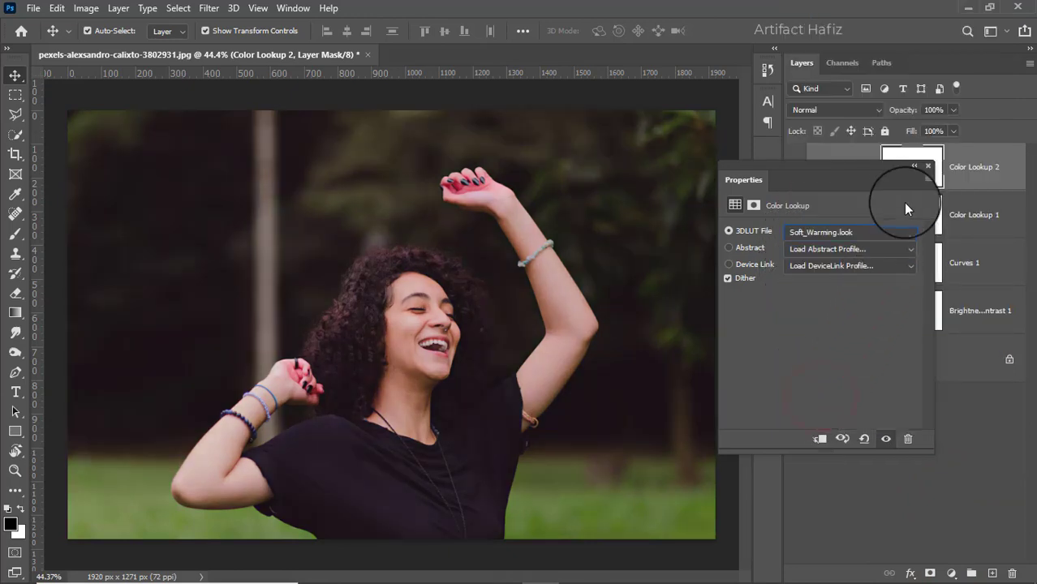
left_click(928, 164)
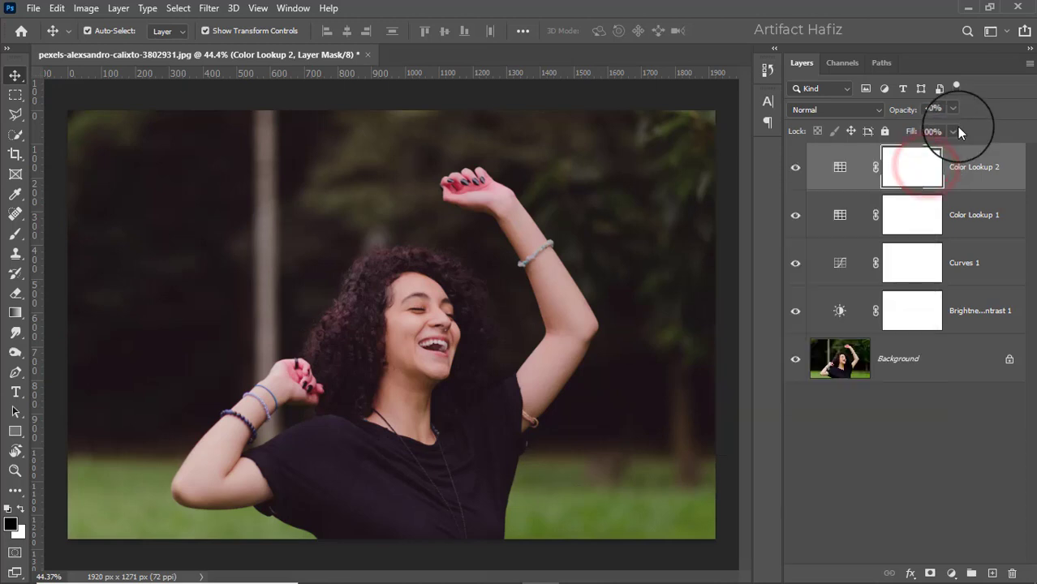
left_click(953, 111)
left_click(905, 128)
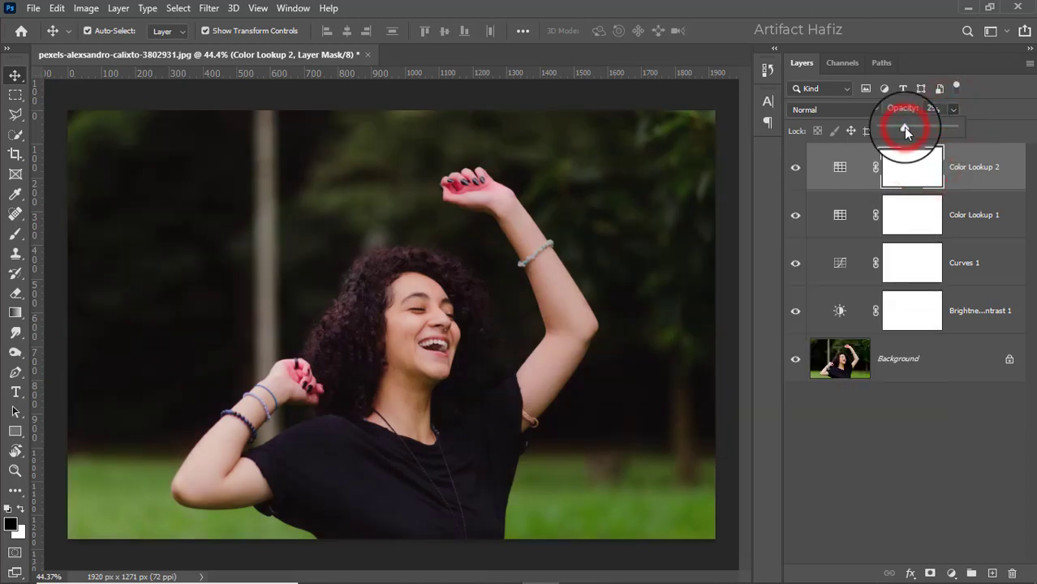
left_click_drag(918, 130, 904, 134)
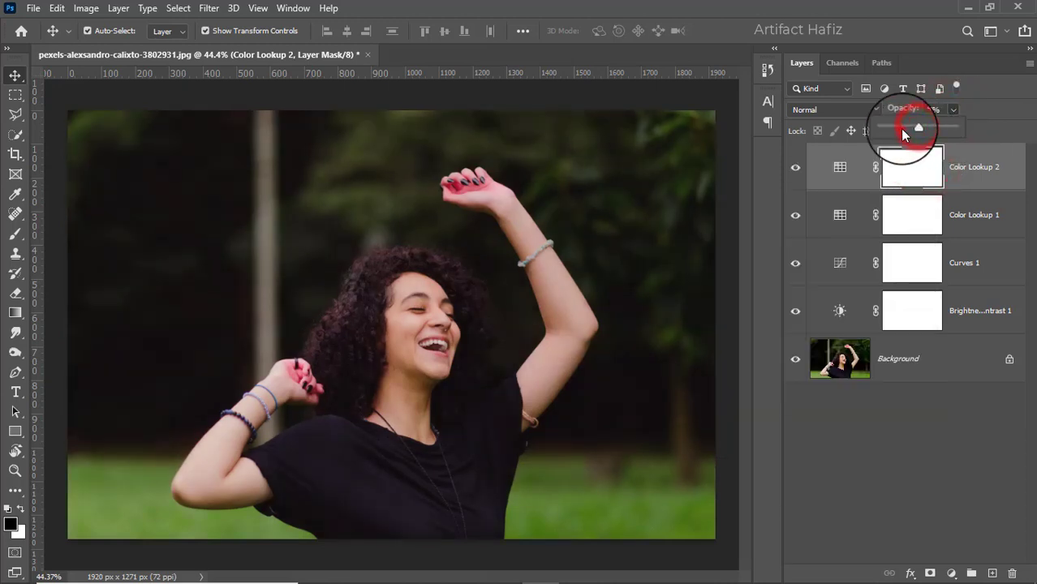
Add a Levels adjustment layer with the black input level at 4 and the white input level at 244.
left_click(951, 574)
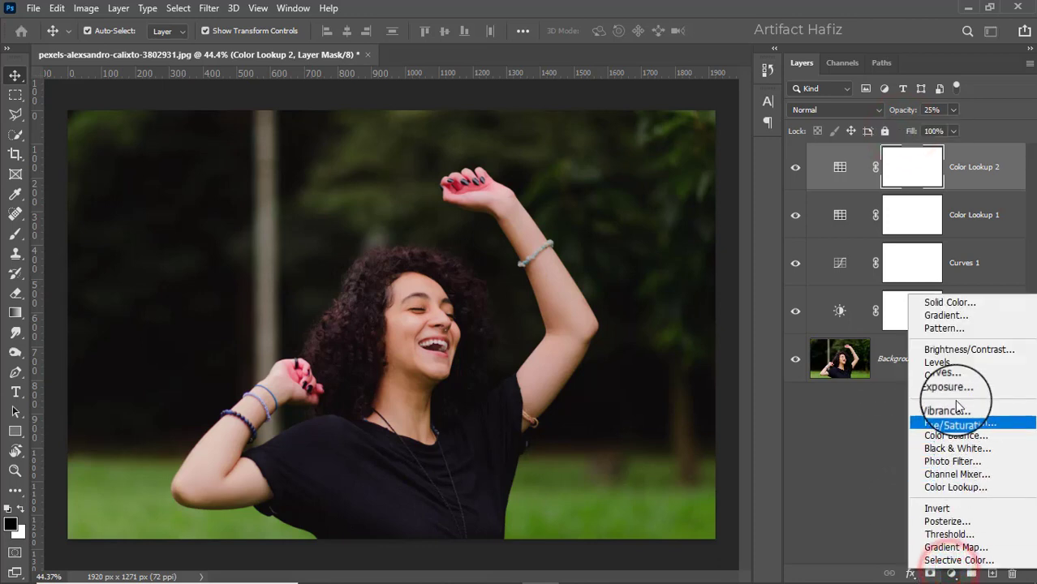
left_click(942, 362)
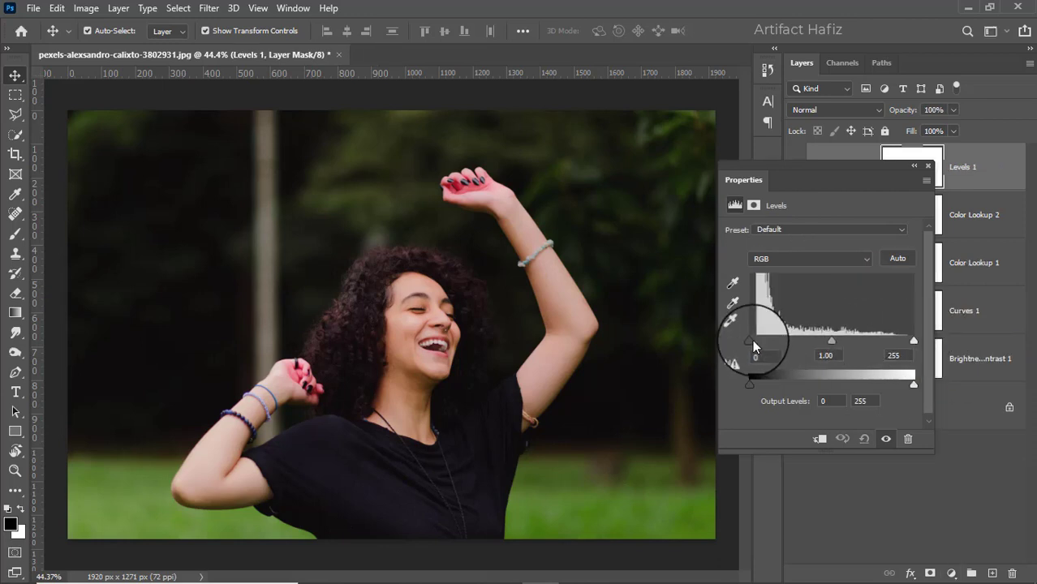
left_click_drag(751, 340, 752, 346)
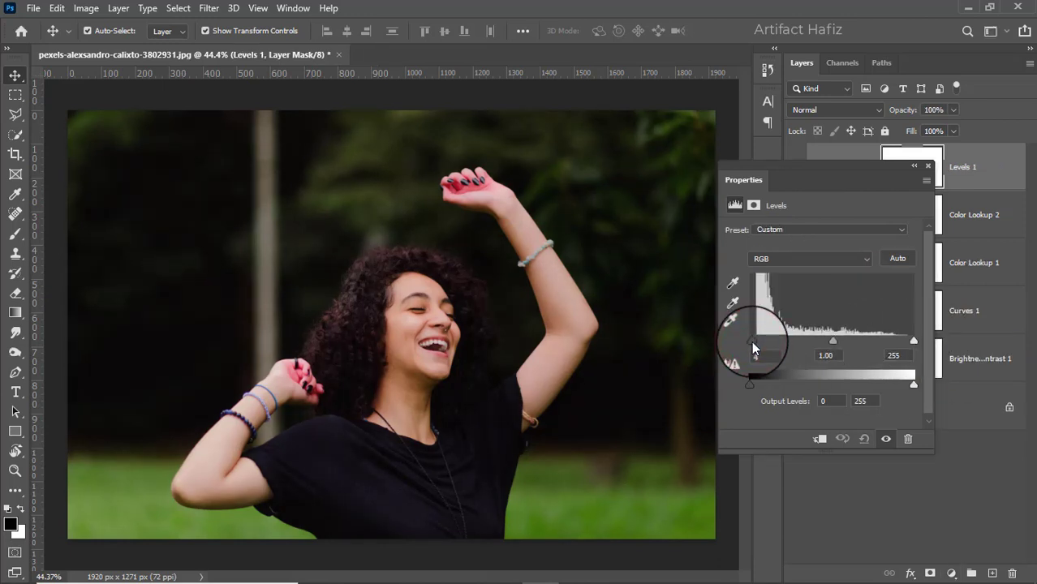
left_click_drag(913, 344, 907, 342)
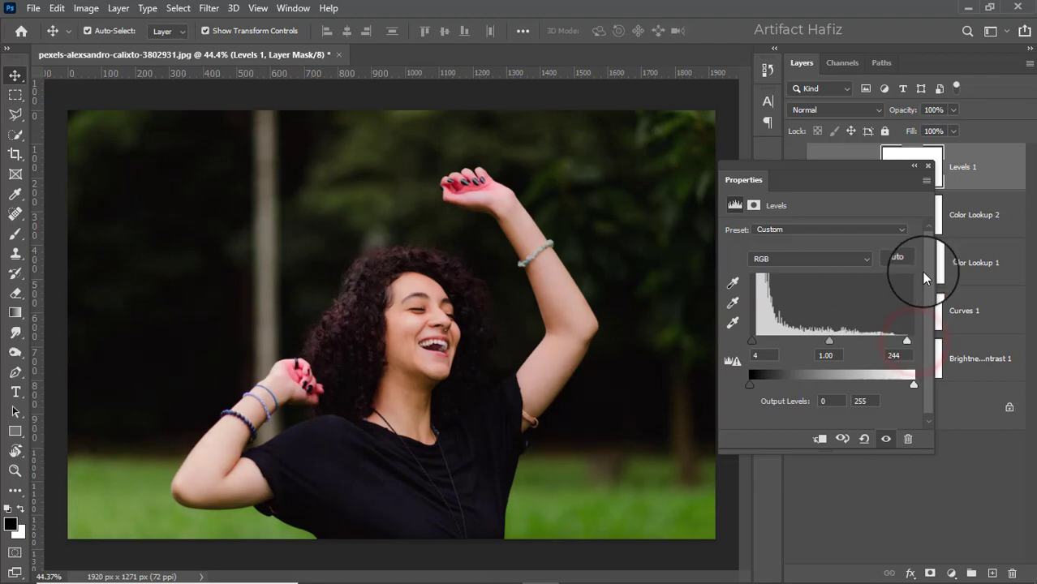
left_click(929, 167)
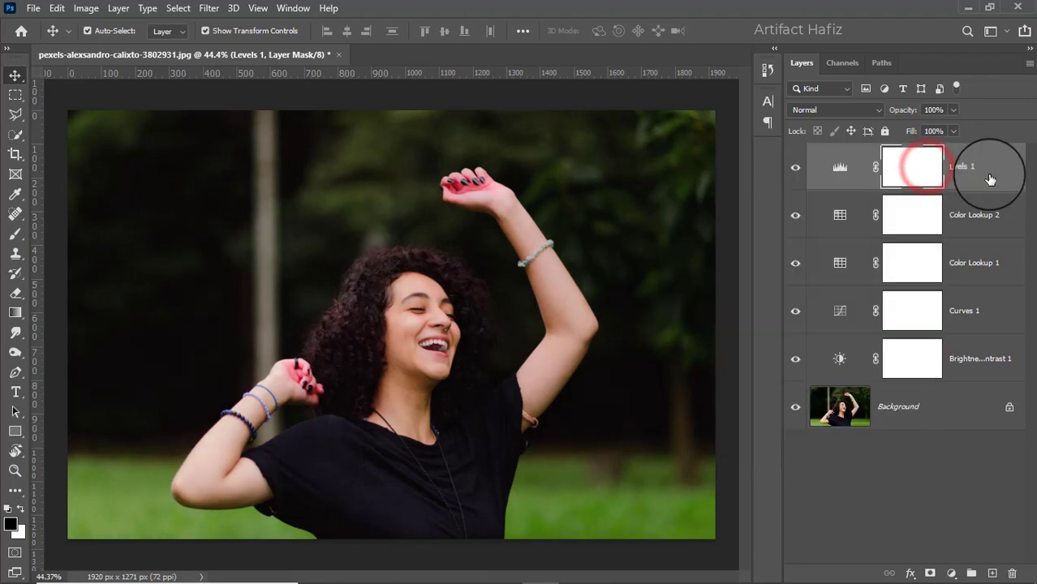
Stamp all visible layers into a new top layer and convert it for smart filters.
key("ctrl+alt+shift+e")
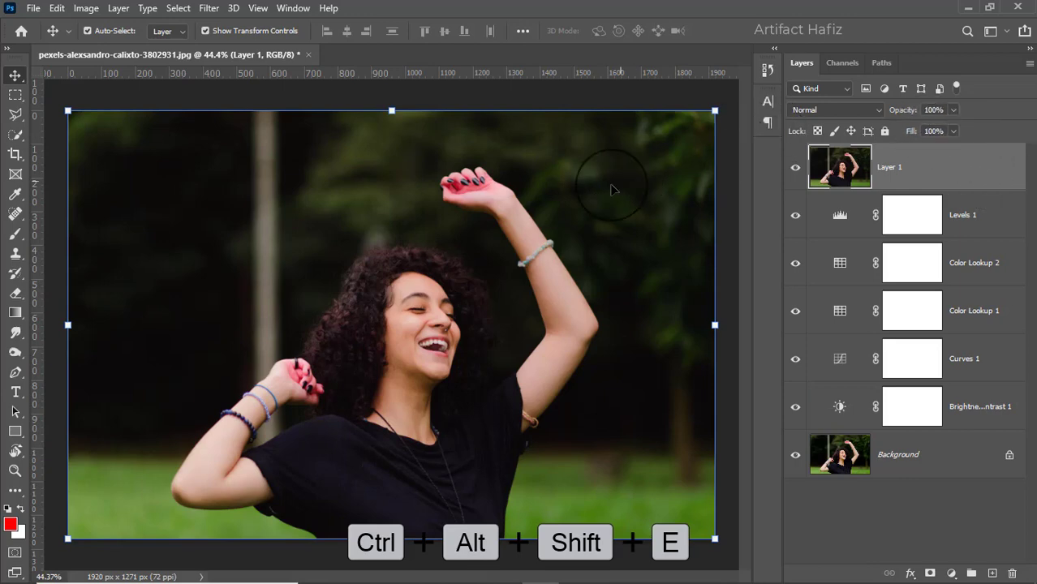
left_click(209, 8)
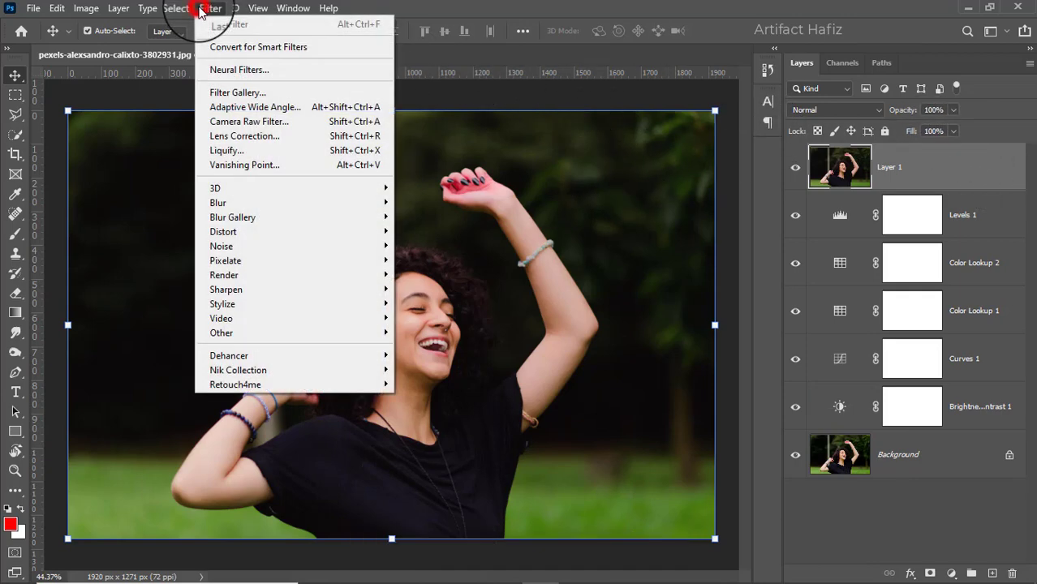
left_click(236, 47)
Open the Camera Raw Filter on the stamped layer and set Temperature to +20 and Exposure to +0.20.
left_click(208, 8)
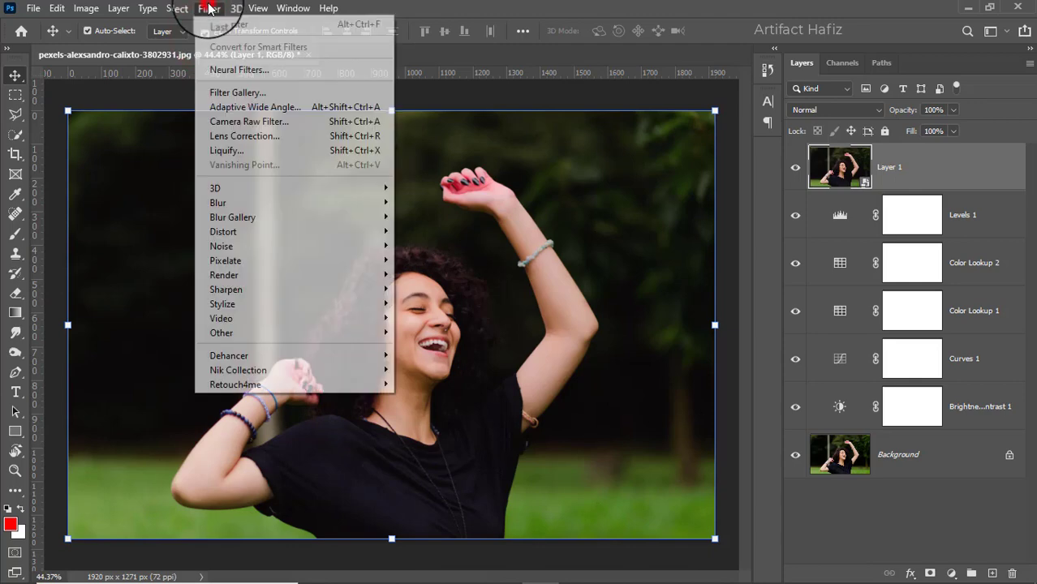
left_click(217, 121)
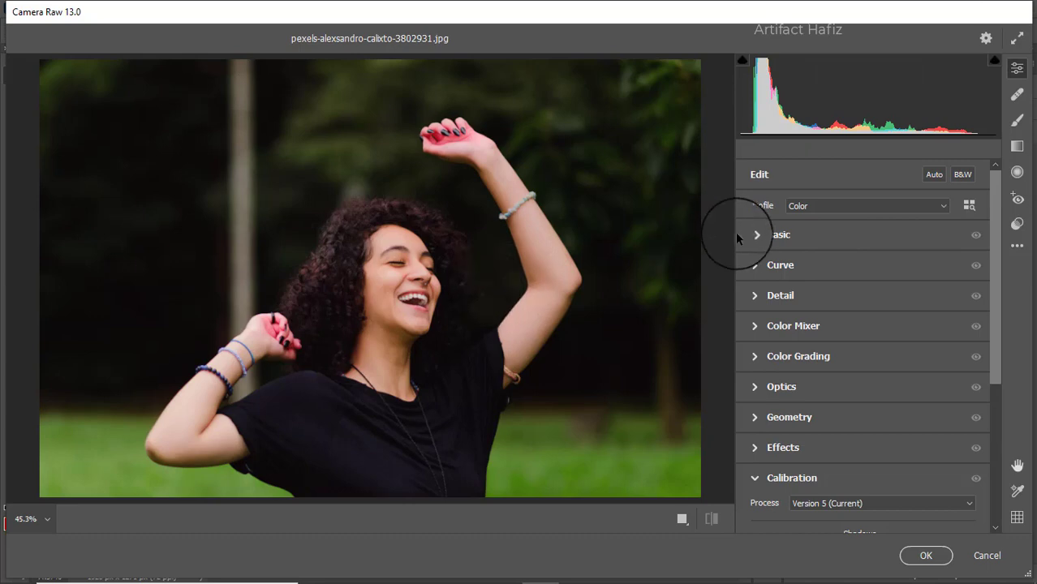
left_click(766, 235)
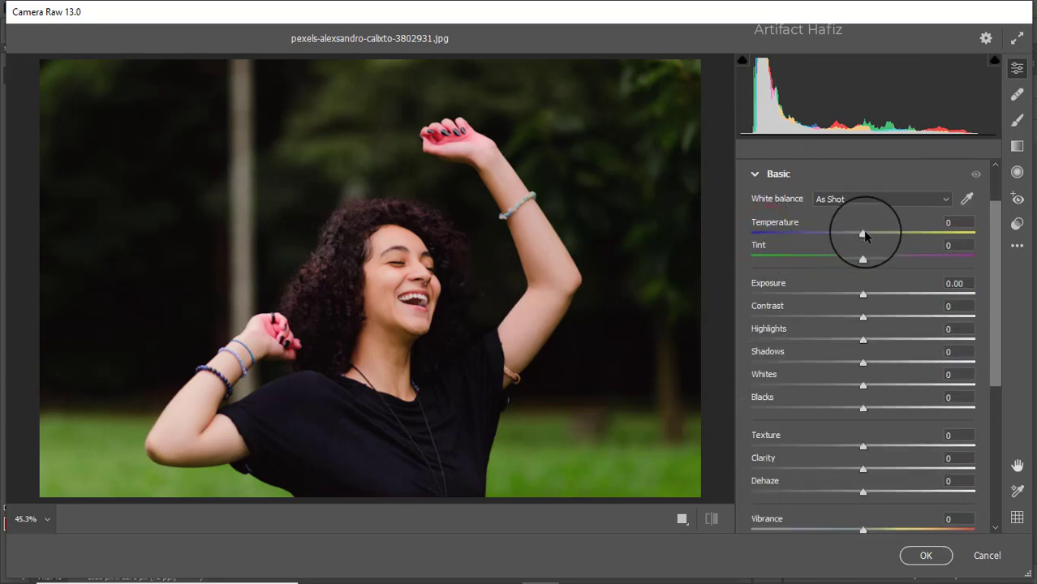
left_click_drag(863, 233, 884, 248)
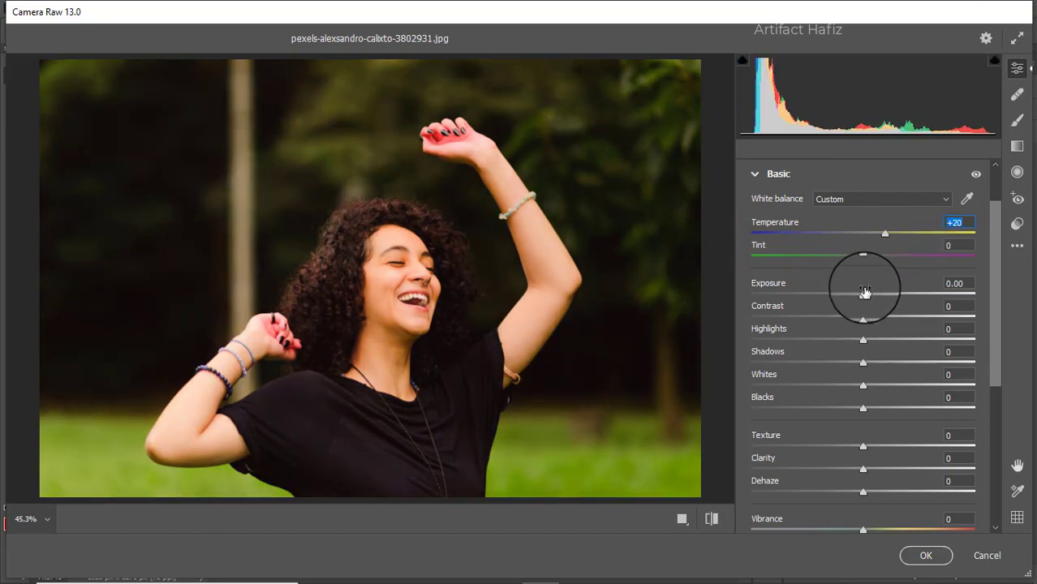
left_click_drag(864, 298, 867, 300)
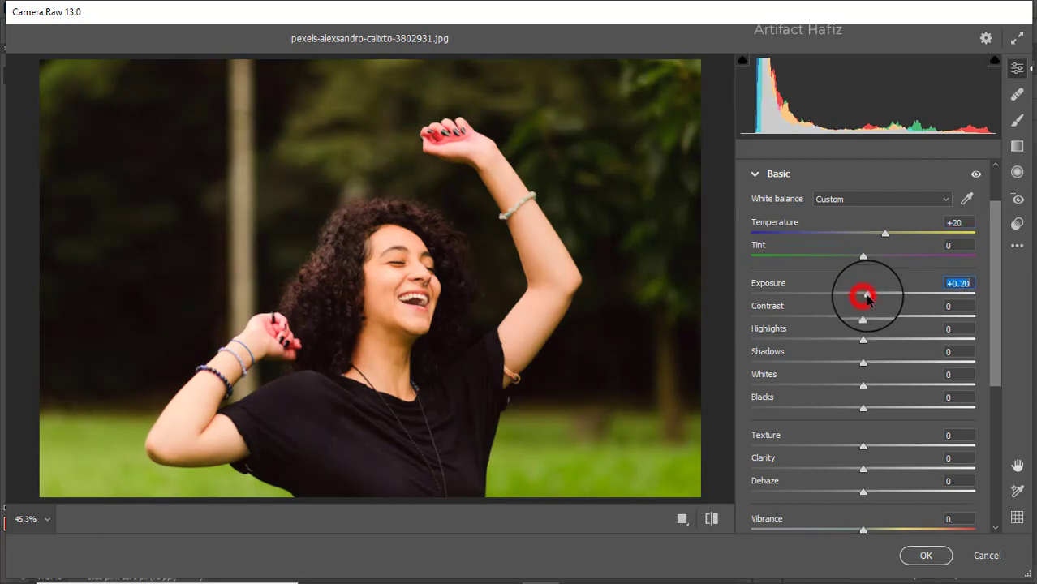
Set Highlights to -18, Shadows to +32, Whites to +18 and Blacks to -12 in the Basic adjustments.
left_click_drag(862, 340, 841, 341)
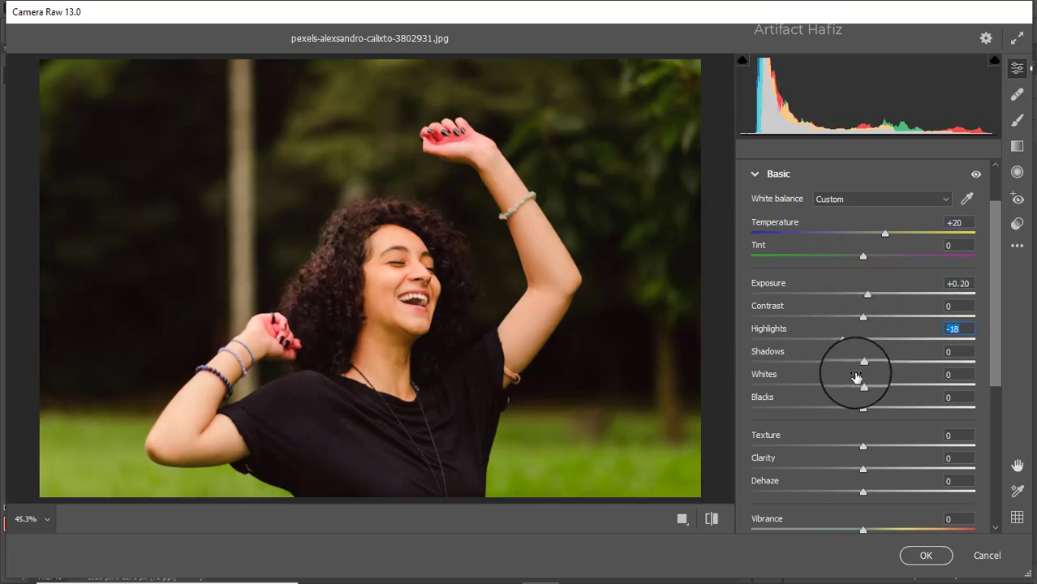
left_click_drag(863, 386, 933, 392)
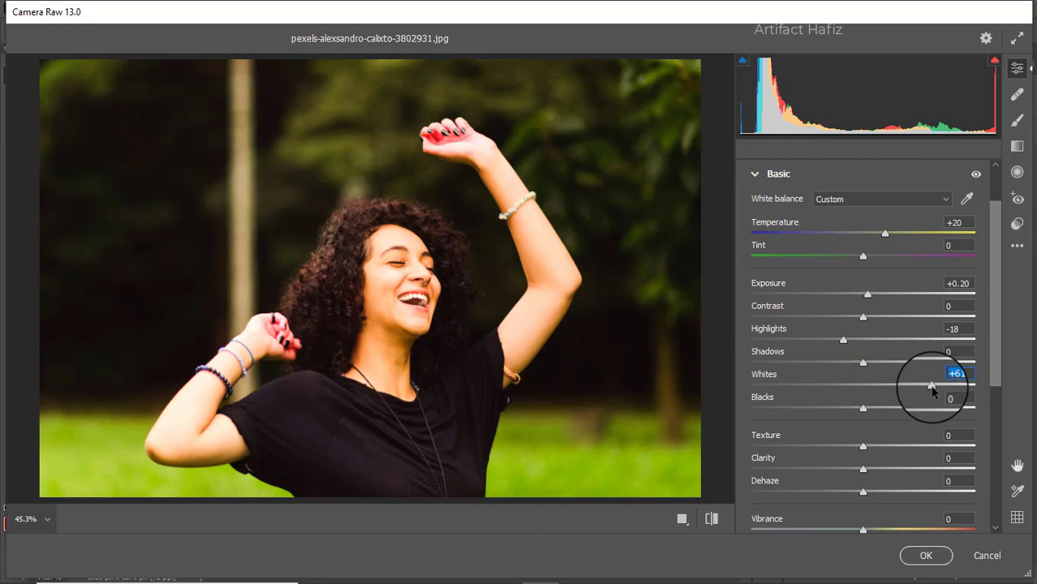
left_click_drag(932, 392, 899, 366)
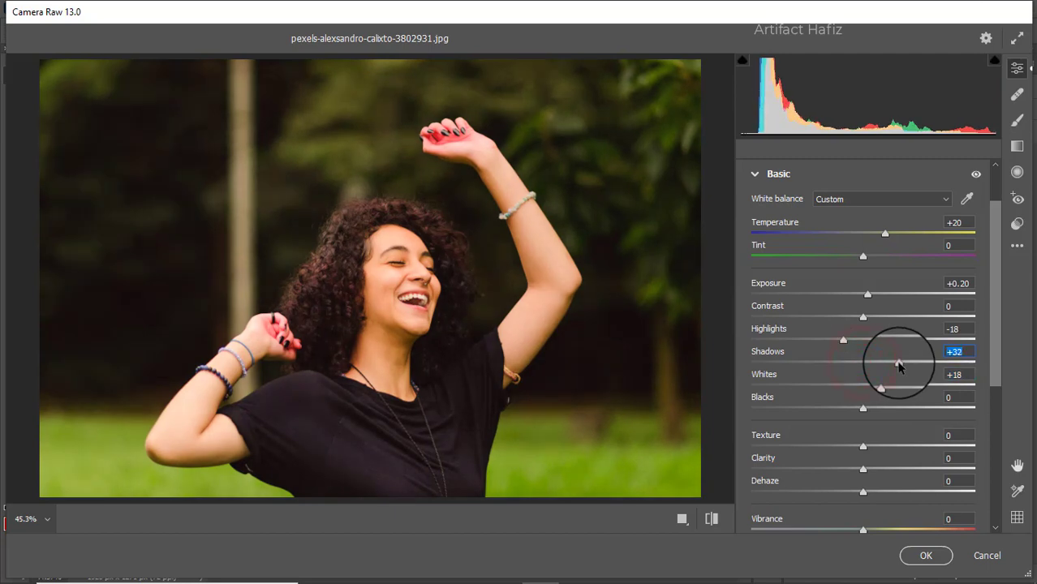
mouse_move(863, 410)
left_mouse_down()
mouse_move(840, 407)
mouse_move(850, 414)
left_mouse_up()
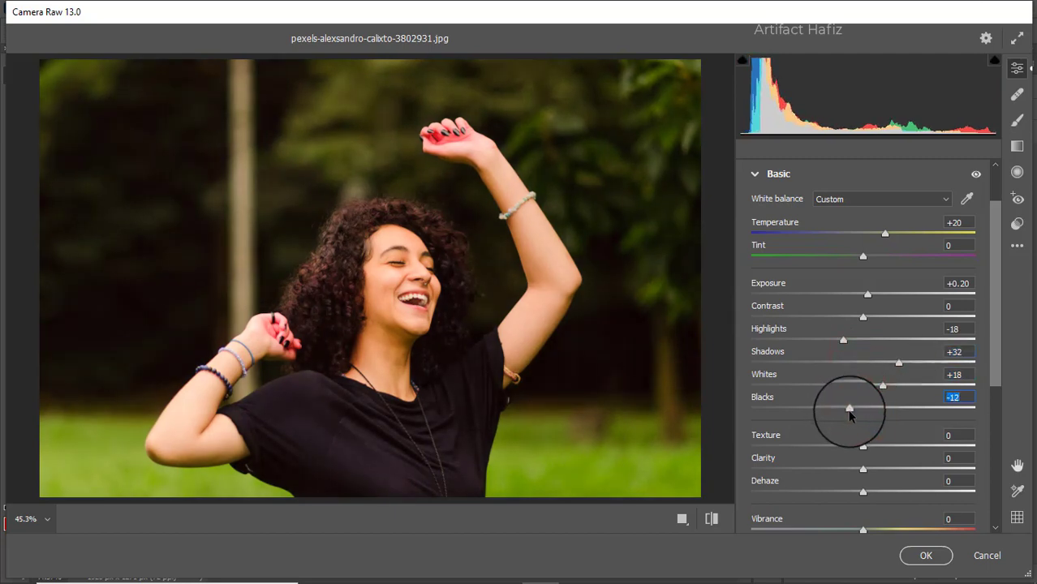
Set Texture and Clarity to +11, Dehaze to +10, Vibrance to +30 and Saturation to -12.
mouse_move(863, 447)
left_mouse_down()
mouse_move(848, 448)
mouse_move(861, 446)
mouse_move(863, 471)
mouse_move(901, 470)
mouse_move(870, 471)
mouse_move(881, 471)
mouse_move(861, 445)
mouse_move(875, 450)
left_mouse_up()
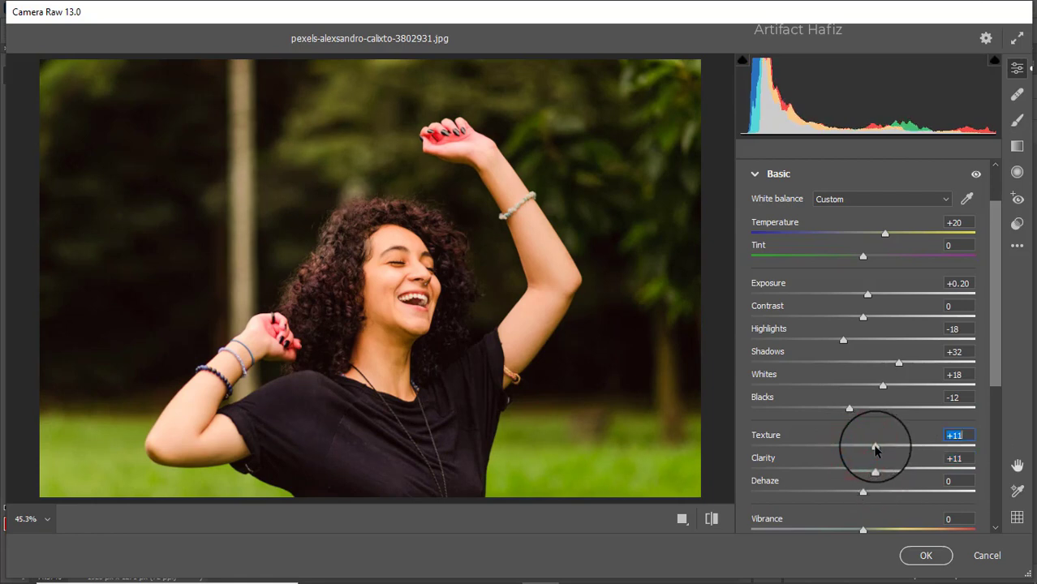
mouse_move(863, 492)
left_mouse_down()
mouse_move(899, 492)
mouse_move(876, 493)
left_mouse_up()
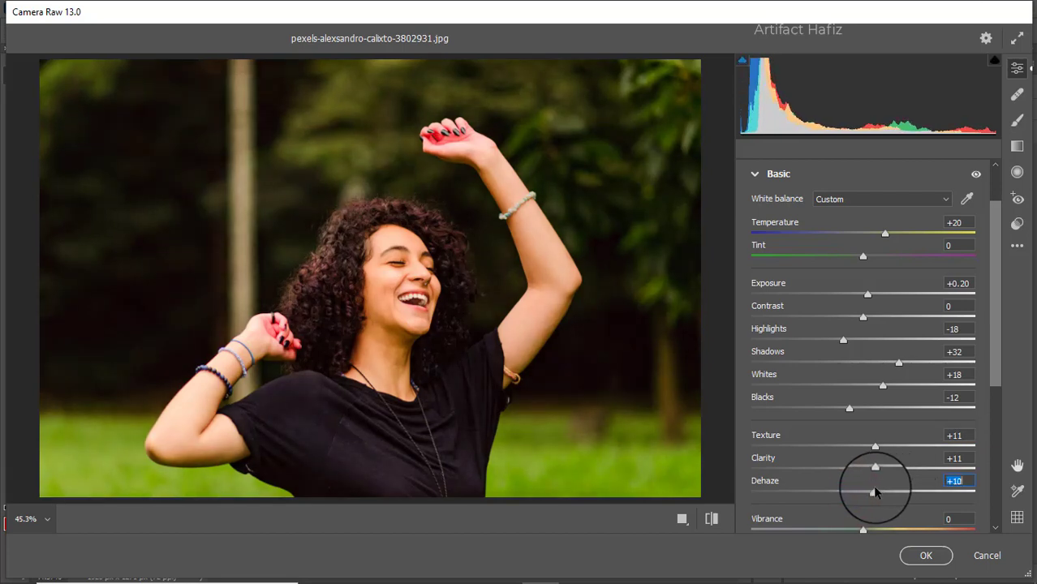
scroll(900, 389, "down", 4)
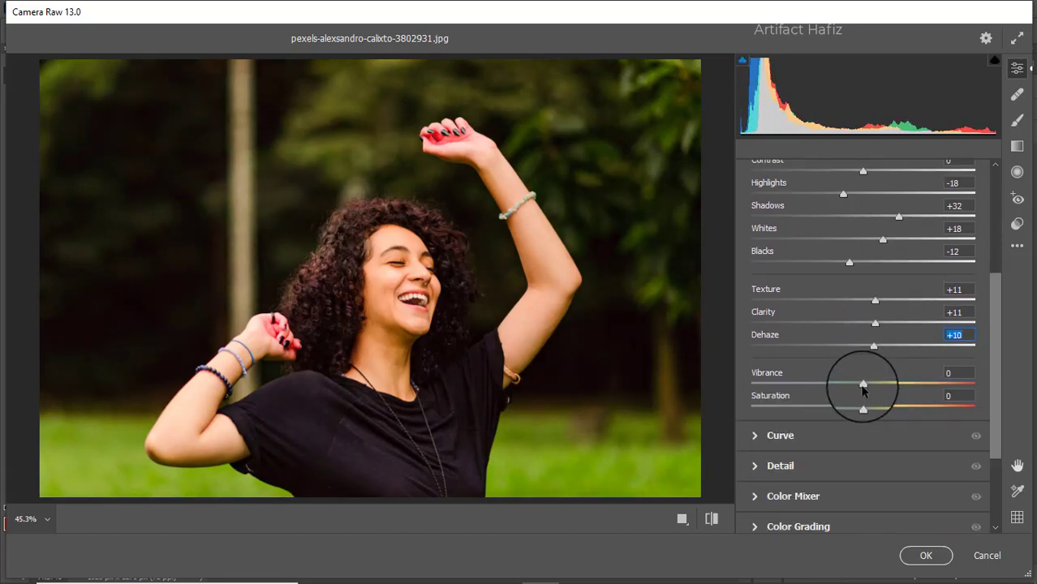
left_click_drag(863, 385, 851, 411)
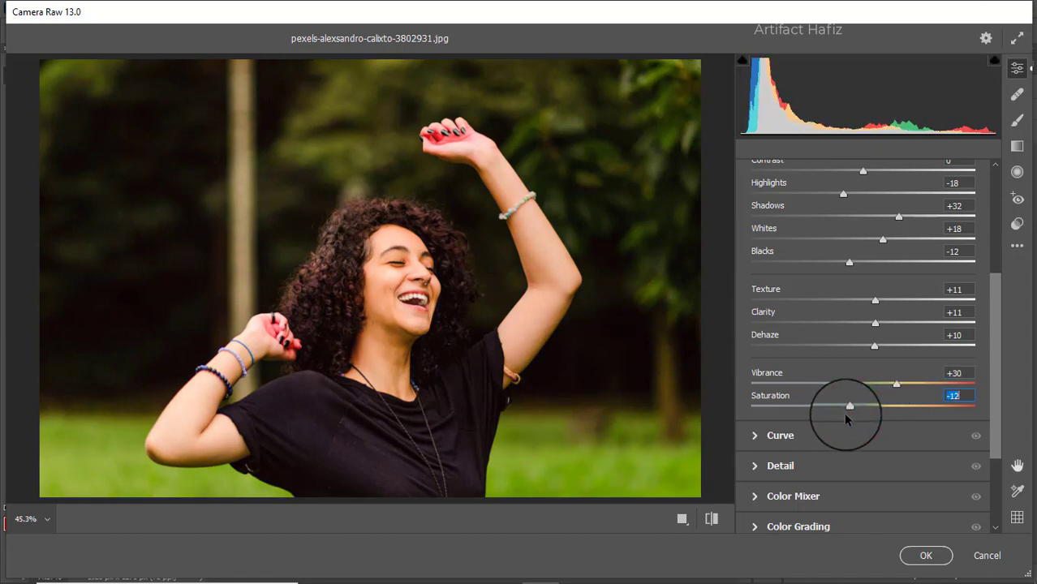
Darken the shadows on the main point curve by adding a point at Input 65, Output 54.
left_click(793, 440)
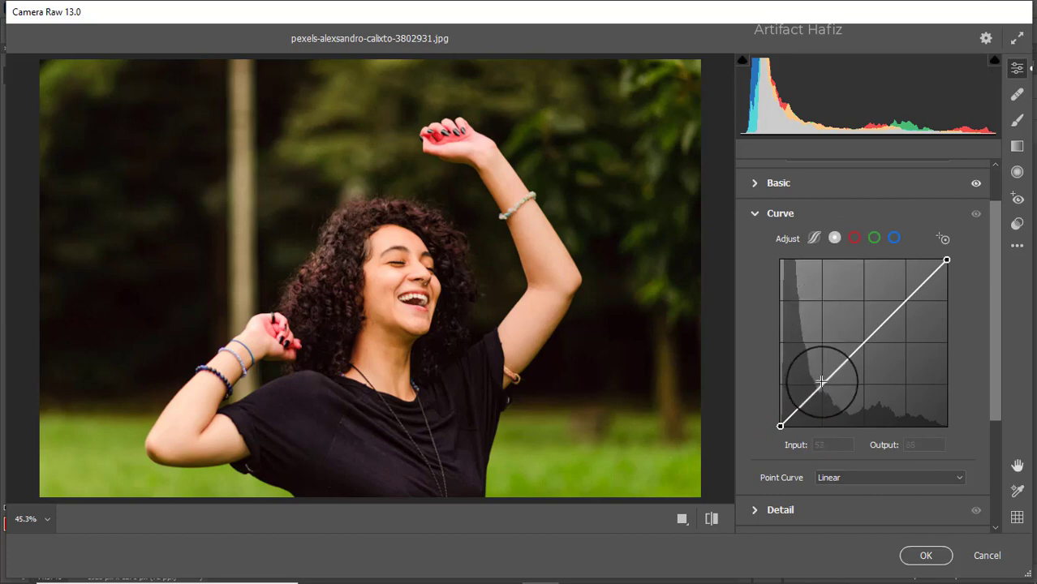
left_click(821, 382)
mouse_move(822, 382)
left_mouse_down()
mouse_move(815, 371)
mouse_move(824, 393)
left_mouse_up()
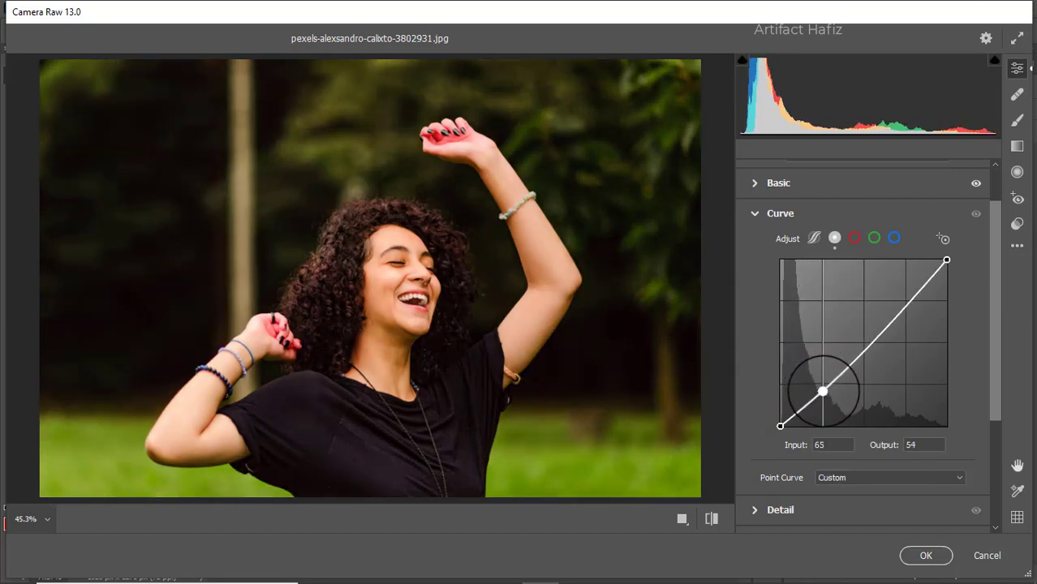
Raise the blue channel curve's black point slightly and add a lower curve point at Input 61, Output 59.
left_click(894, 238)
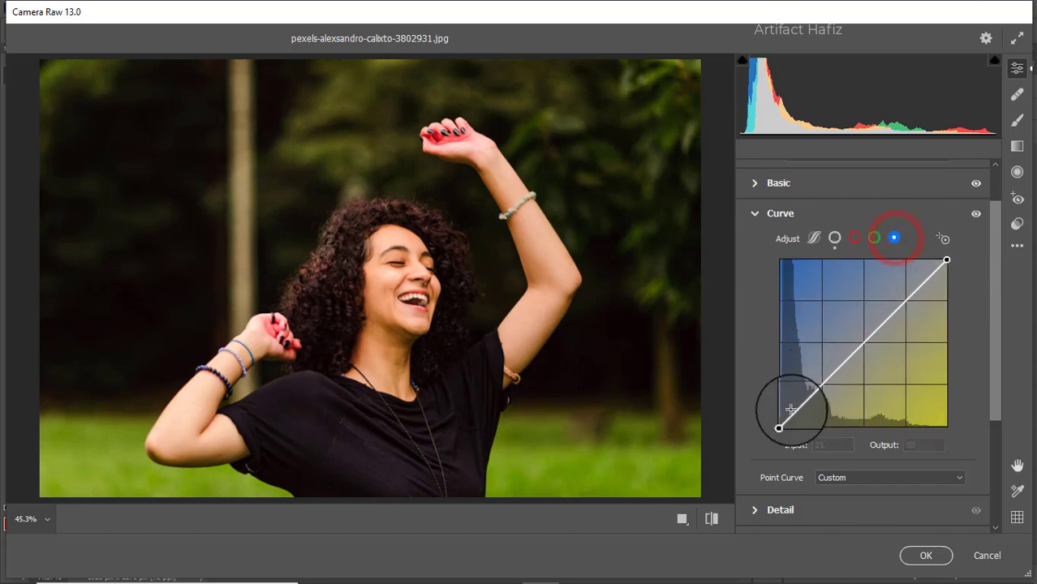
left_click_drag(778, 427, 780, 424)
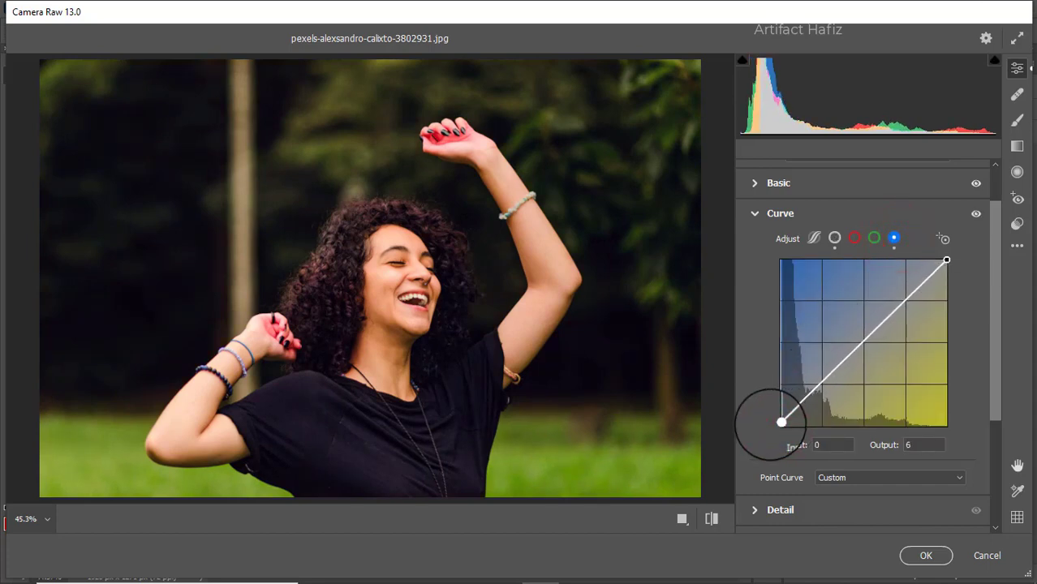
left_click_drag(826, 379, 821, 387)
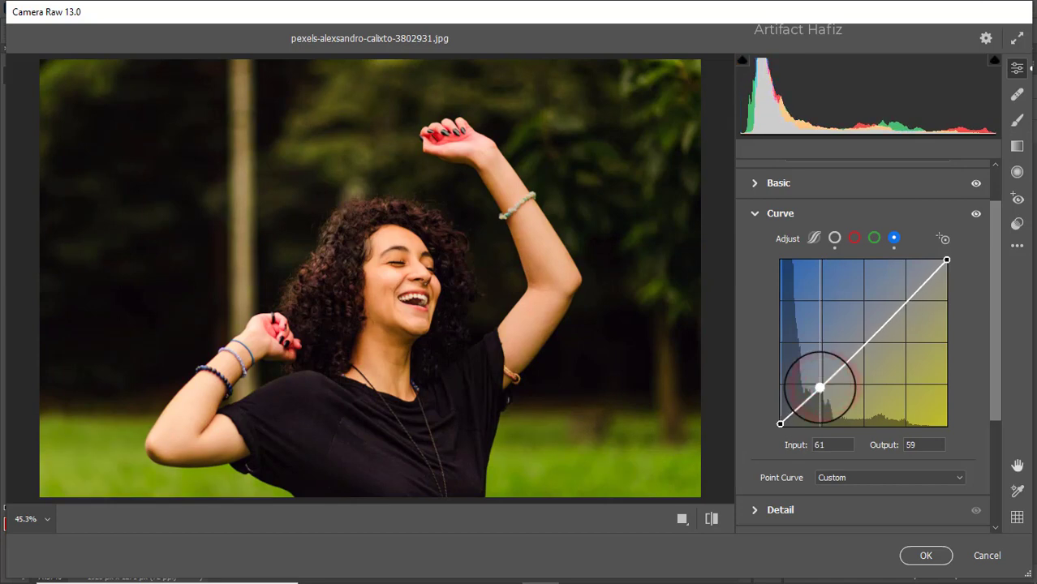
Set Sharpening to 15, Noise Reduction to 6 and Color Noise Reduction to 15 in the Detail adjustments.
left_click(775, 509)
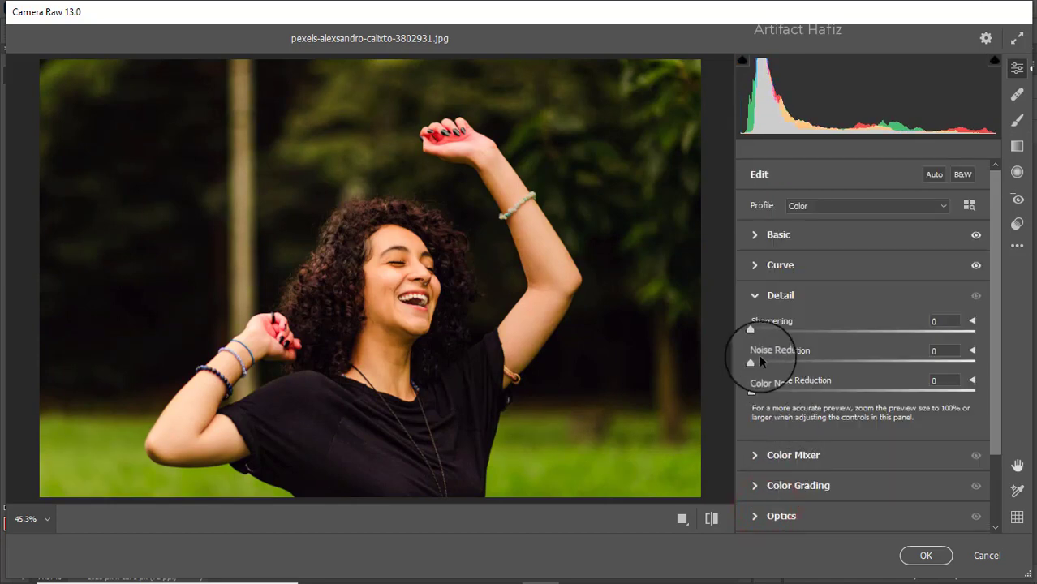
left_click_drag(752, 332, 785, 401)
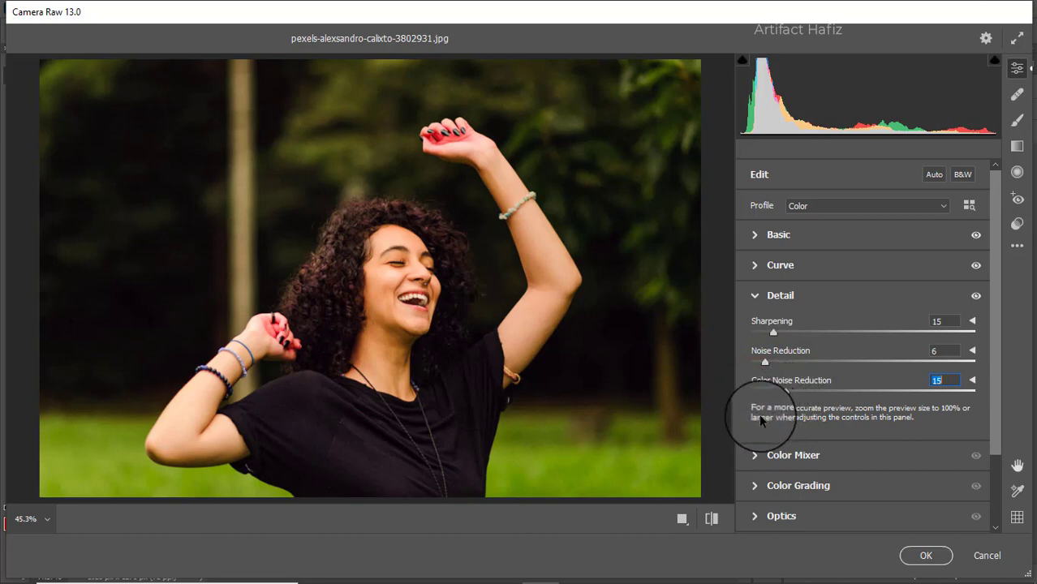
Set the Color Mixer saturation to +2 for Reds, -67 for Yellows and -39 for Greens, and adjust Aquas and Blues.
left_click(760, 456)
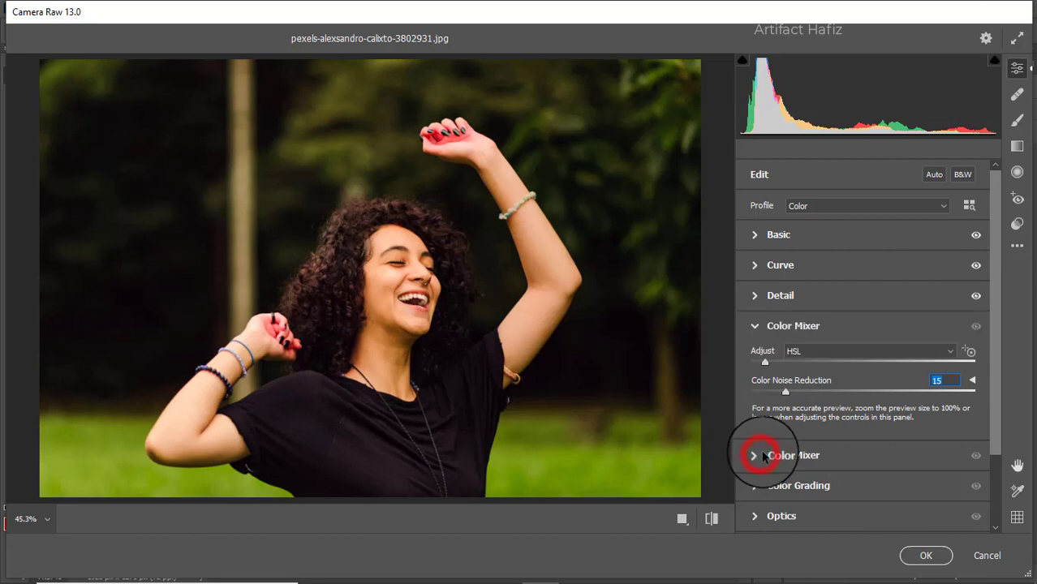
left_click(795, 273)
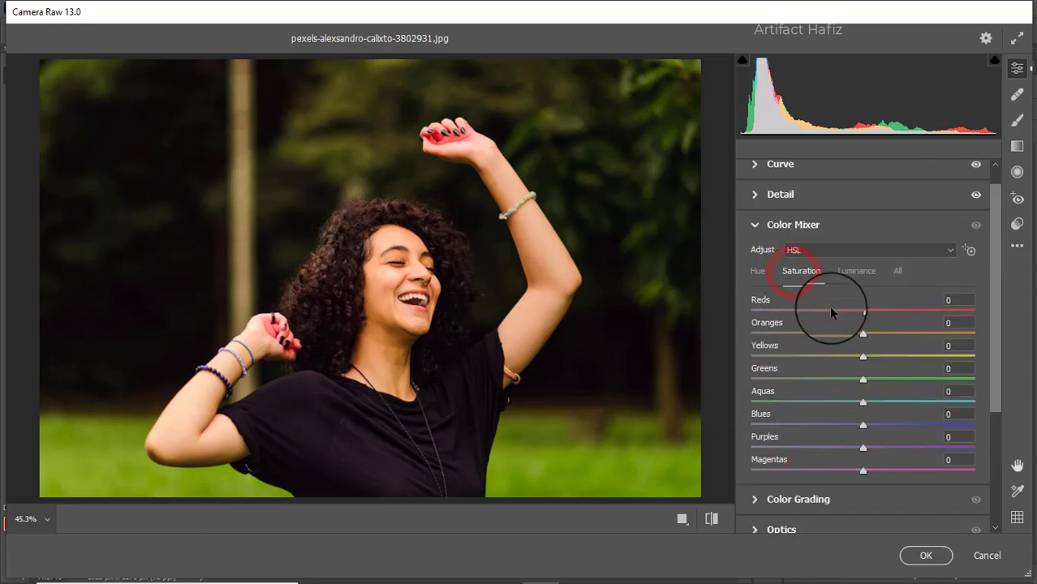
mouse_move(864, 314)
left_mouse_down()
mouse_move(933, 308)
mouse_move(861, 313)
left_mouse_up()
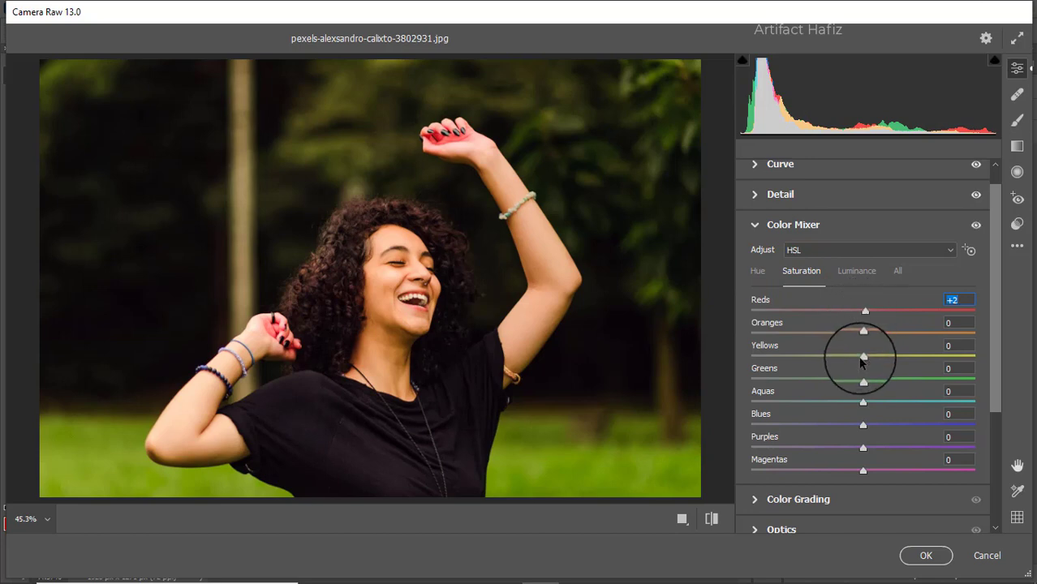
left_click_drag(864, 354, 796, 354)
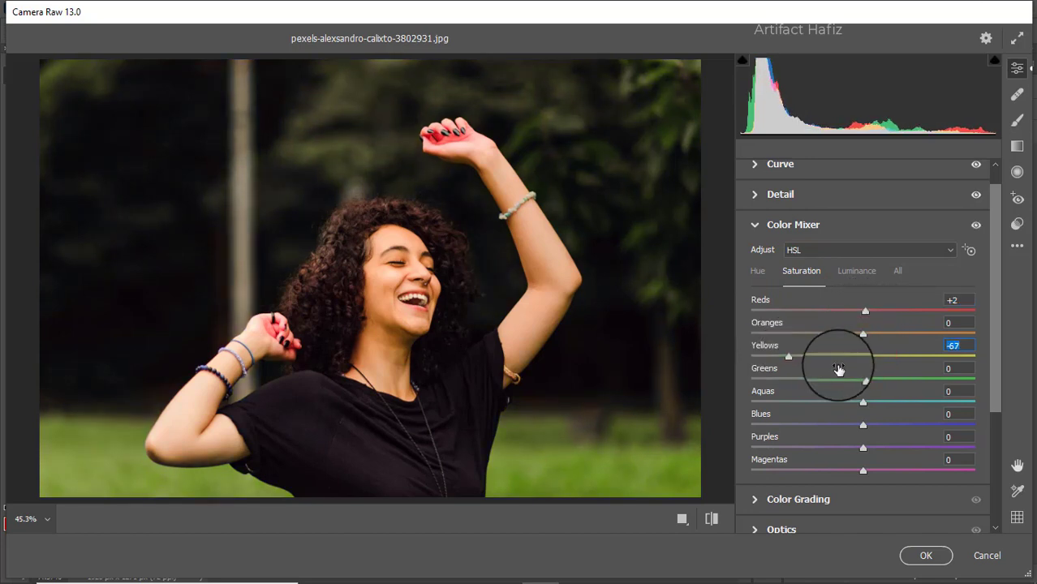
left_click_drag(861, 376, 816, 388)
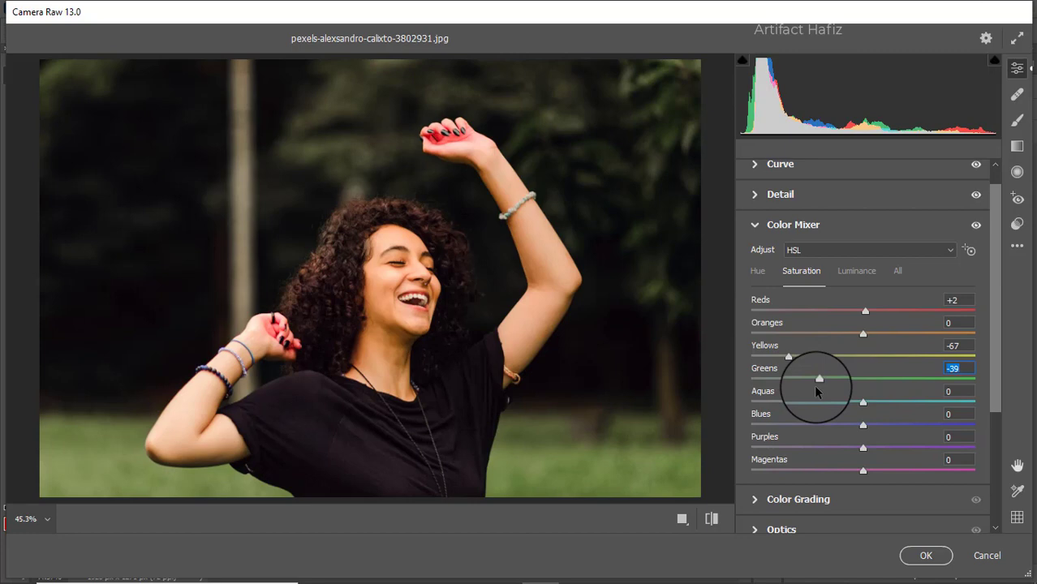
left_click_drag(863, 402, 877, 425)
Set the Color Mixer luminance to +2 for Oranges, +18 for Yellows, +37 for Greens, -7 for Aquas and -13 for Blues.
left_click(853, 271)
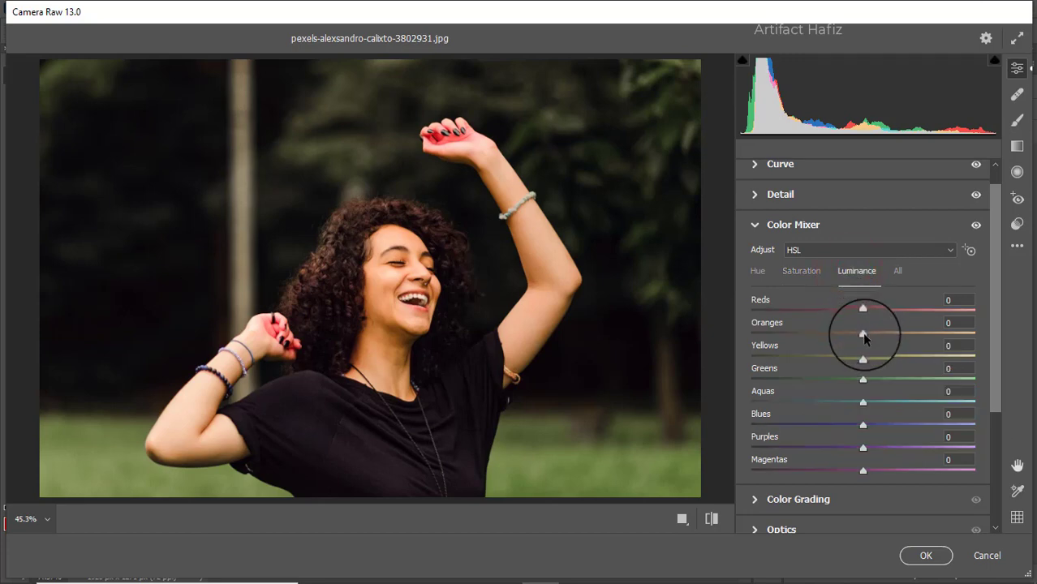
left_click_drag(864, 333, 905, 379)
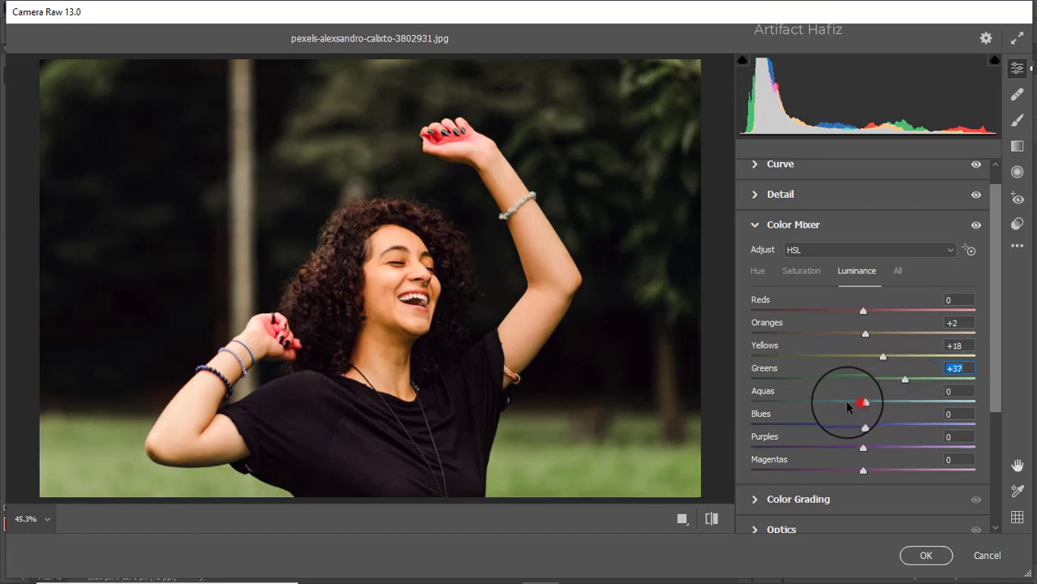
left_click_drag(848, 403, 849, 424)
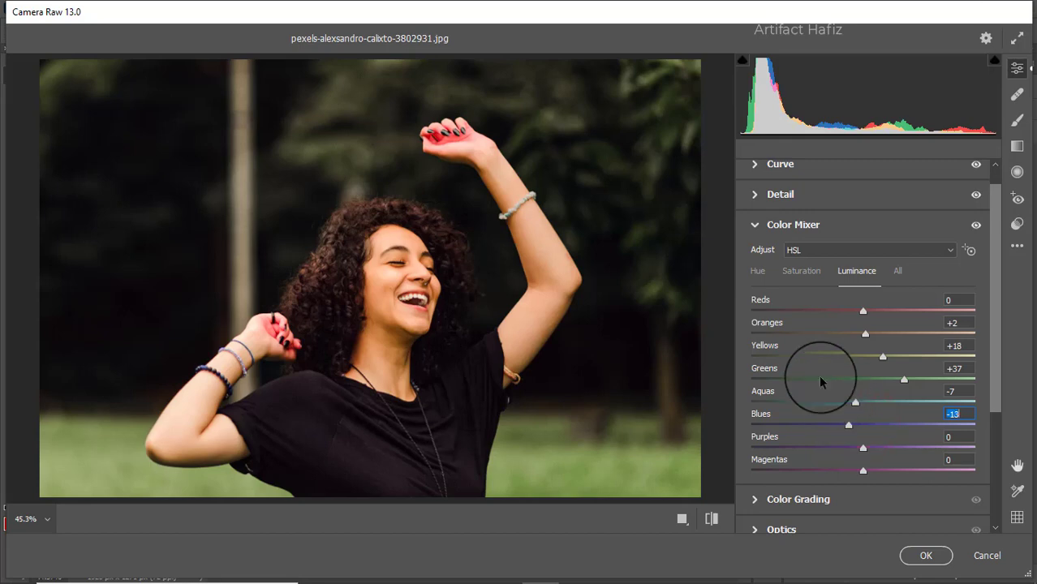
Shift the Color Mixer hue to -78 for Aquas and -77 for Blues.
left_click(759, 273)
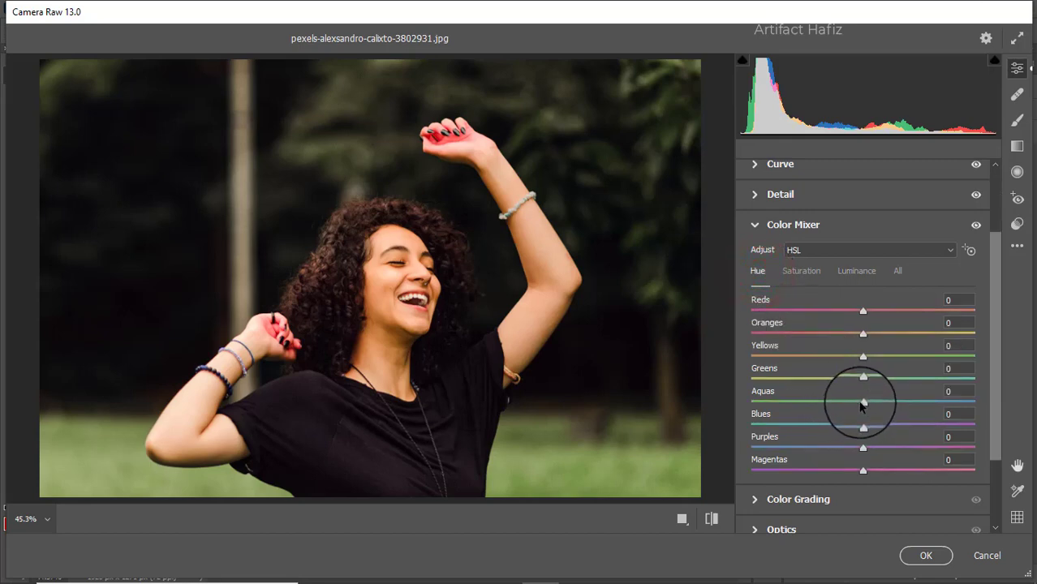
left_click_drag(864, 401, 779, 399)
left_click_drag(863, 425, 777, 424)
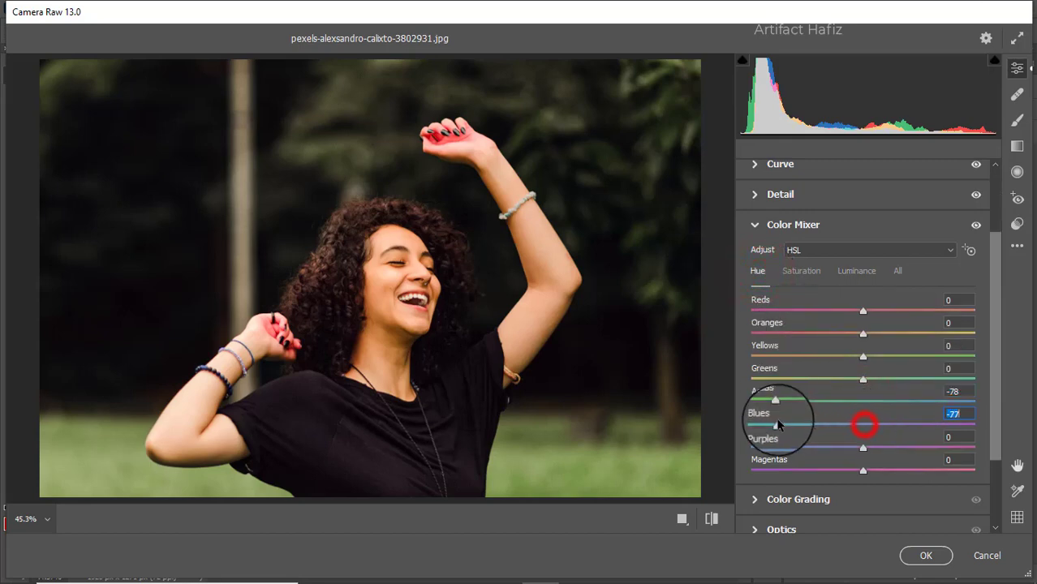
Color grade the shadows with hue 305 and saturation 13, and the highlights with hue 17 and saturation 9.
left_click(780, 497)
left_click_drag(814, 404, 861, 473)
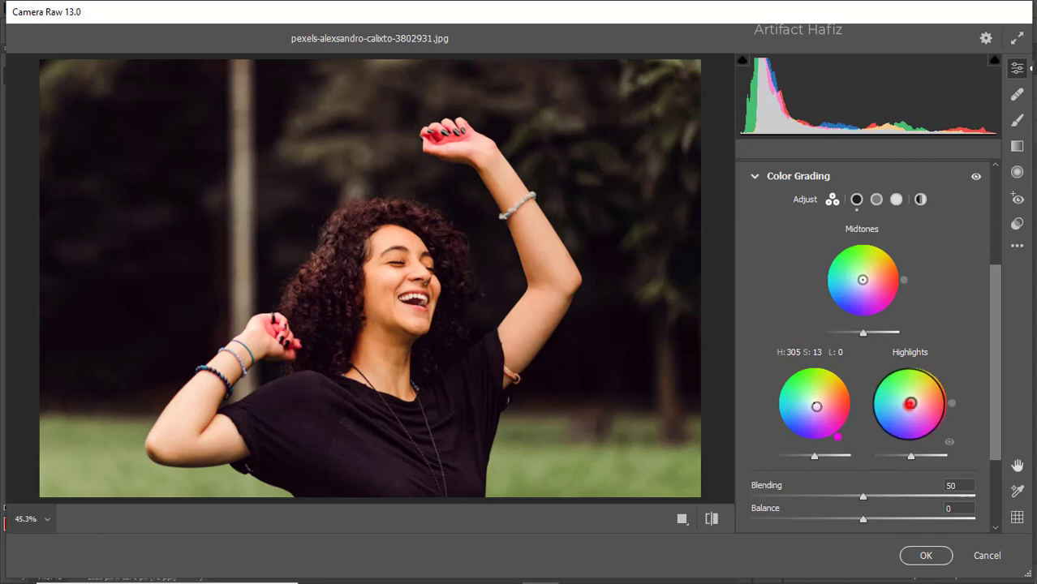
left_click_drag(910, 405, 912, 400)
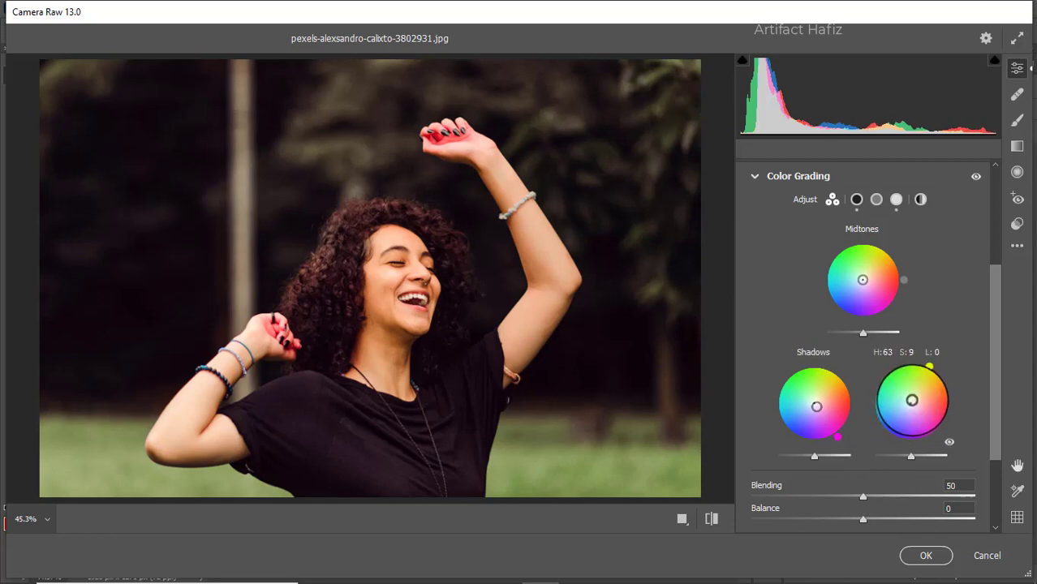
left_click_drag(933, 370, 991, 375)
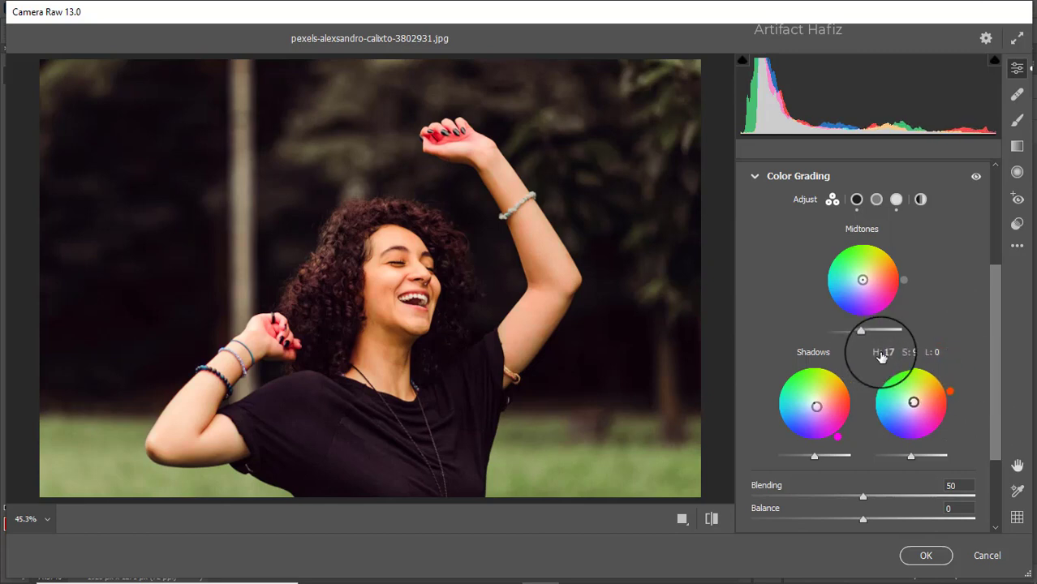
Add a vignette in the Effects adjustments with Vignetting at -18 and Feather at 84.
scroll(886, 350, "down", 2)
scroll(889, 351, "down", 1)
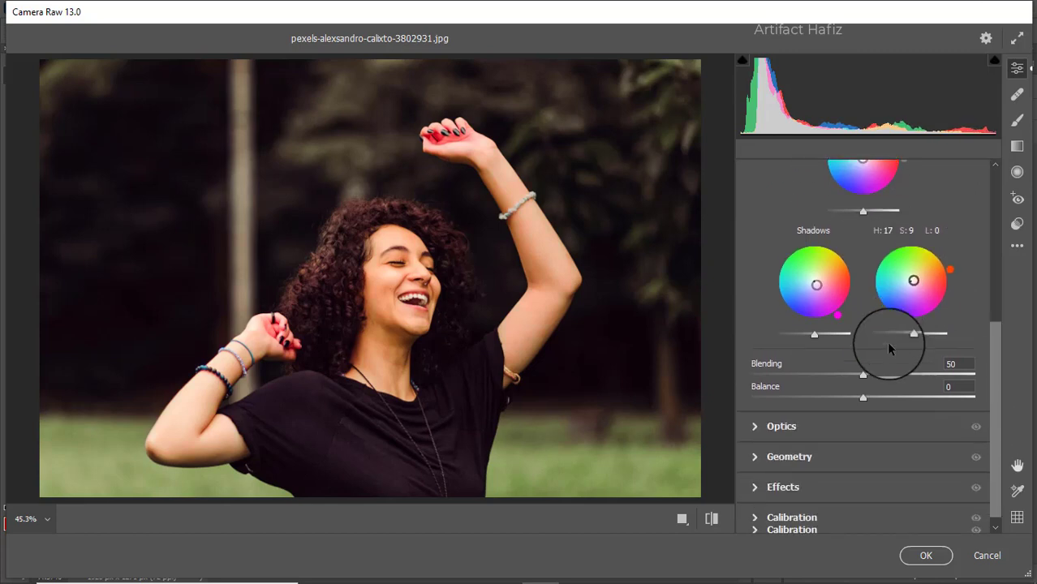
left_click(781, 489)
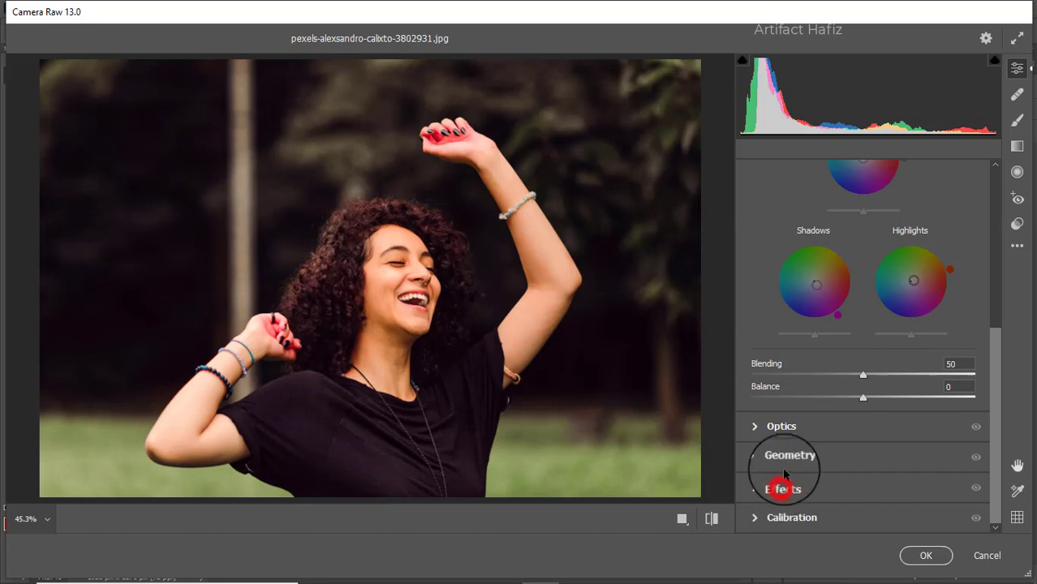
mouse_move(863, 366)
left_mouse_down()
mouse_move(750, 367)
mouse_move(844, 364)
left_mouse_up()
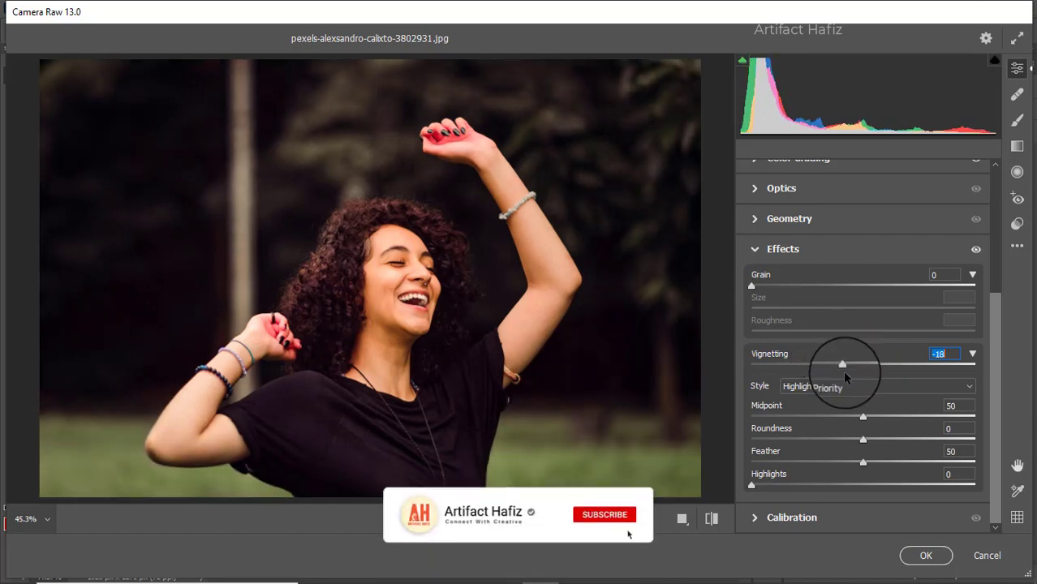
left_click_drag(863, 462, 937, 463)
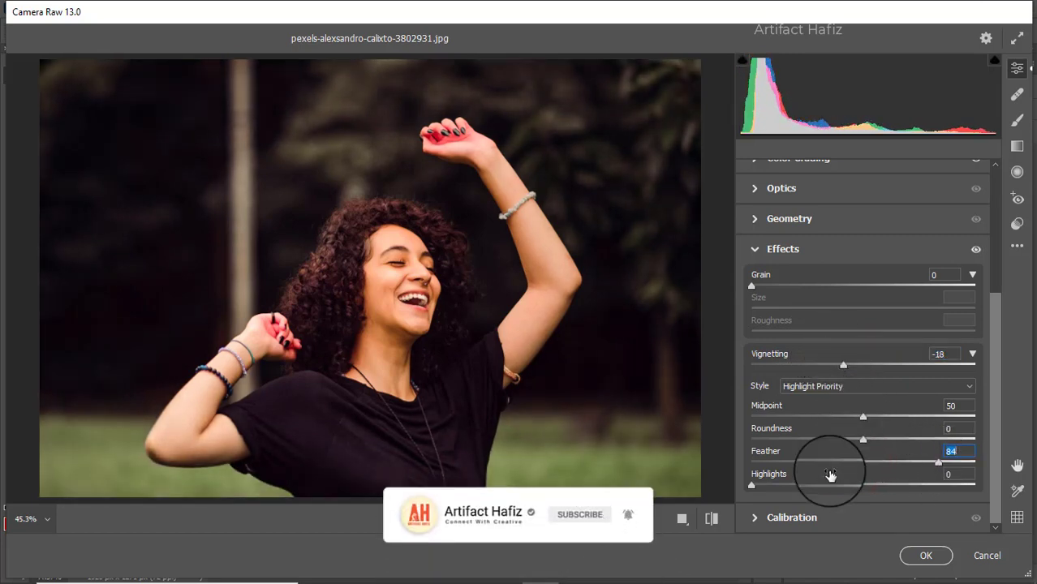
Calibrate the primaries with Red Primary saturation at -56, Green Primary saturation at +84 and Blue Primary saturation at -14.
left_click(788, 518)
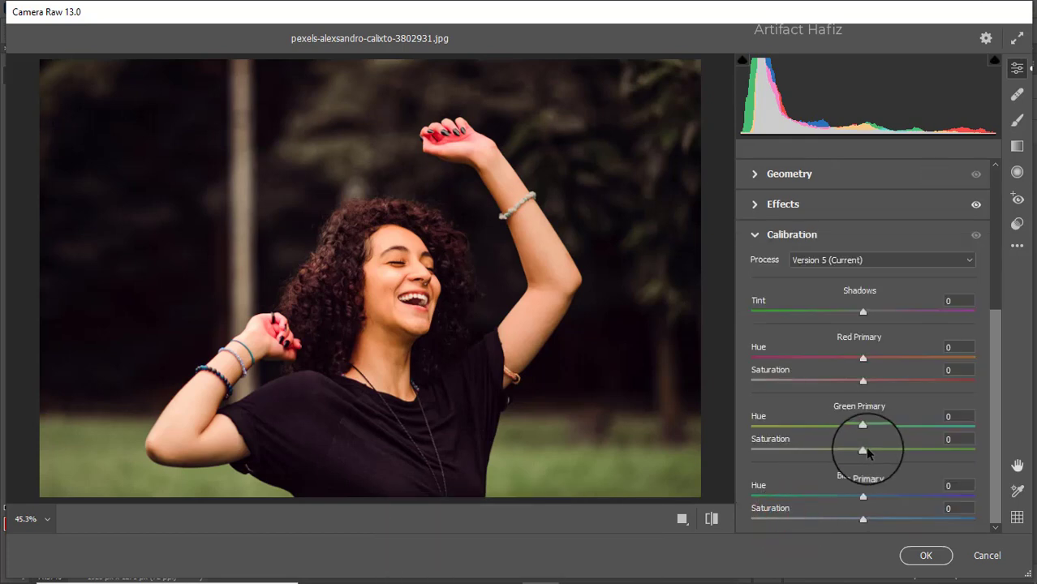
left_click_drag(865, 451, 957, 451)
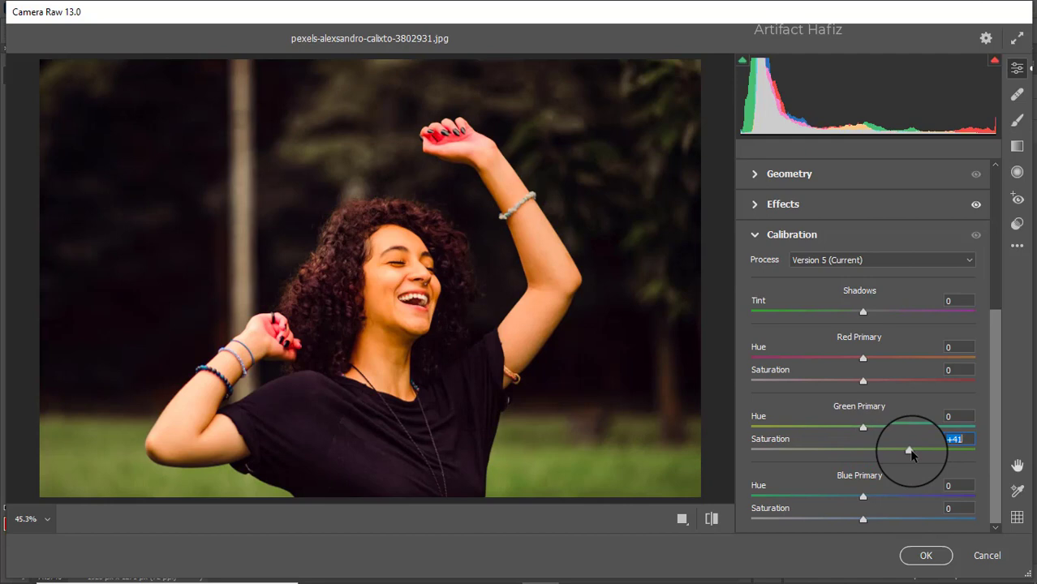
left_click_drag(911, 452, 888, 451)
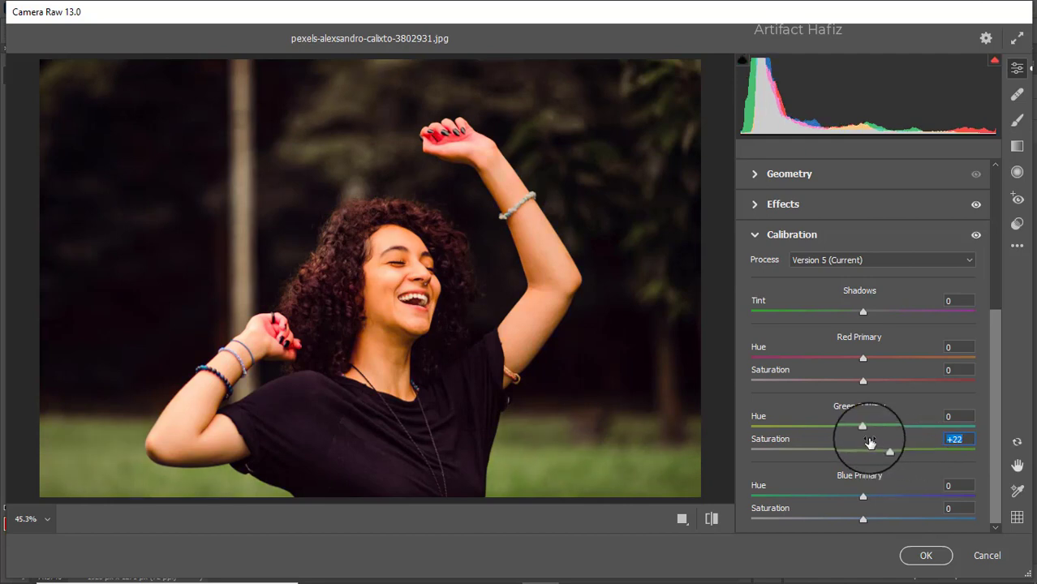
left_click_drag(862, 380, 833, 385)
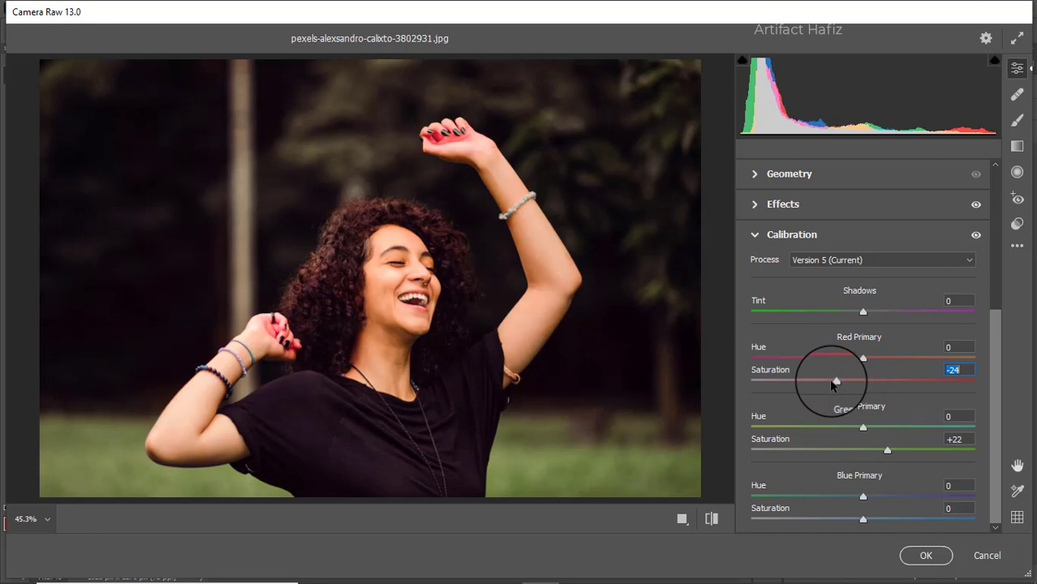
left_click_drag(833, 385, 797, 390)
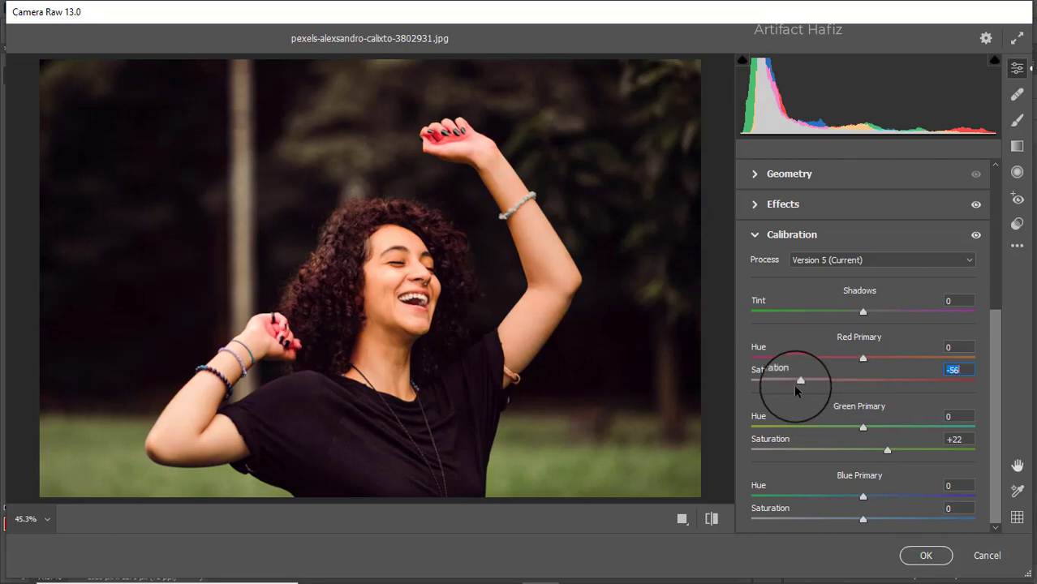
left_click_drag(886, 451, 927, 454)
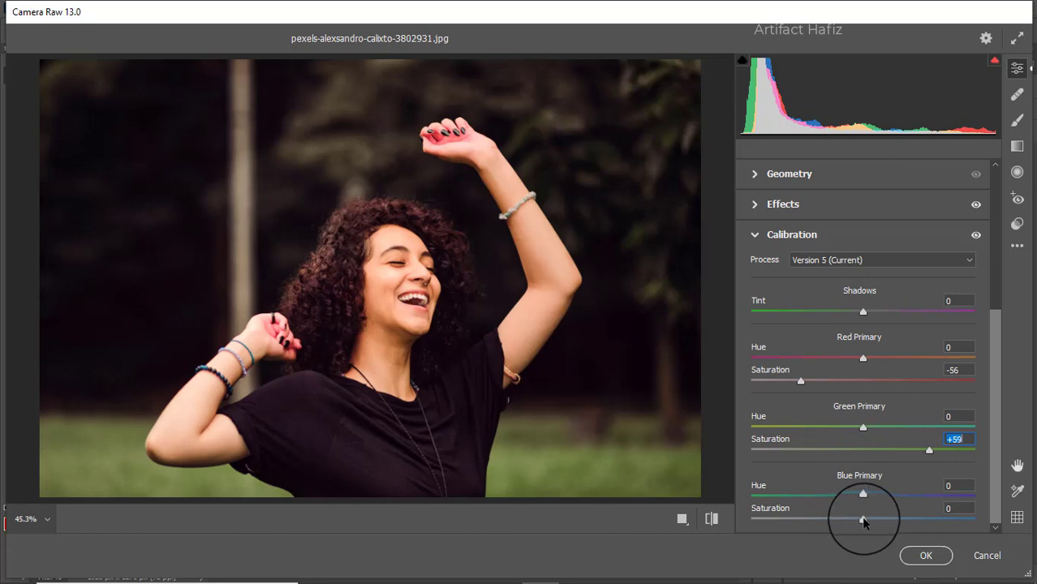
mouse_move(863, 519)
left_mouse_down()
mouse_move(848, 517)
mouse_move(857, 516)
left_mouse_up()
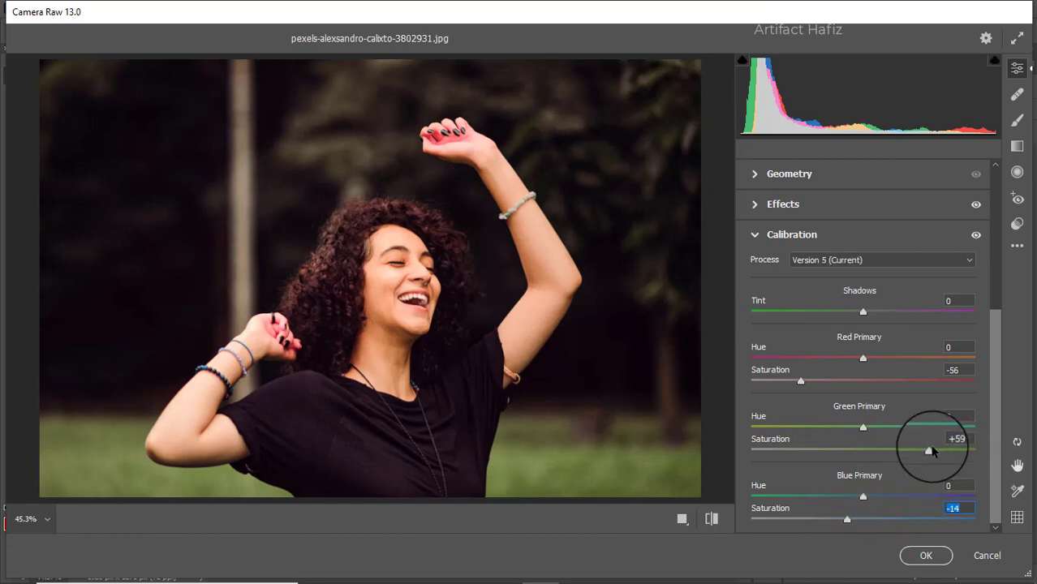
left_click_drag(930, 451, 958, 451)
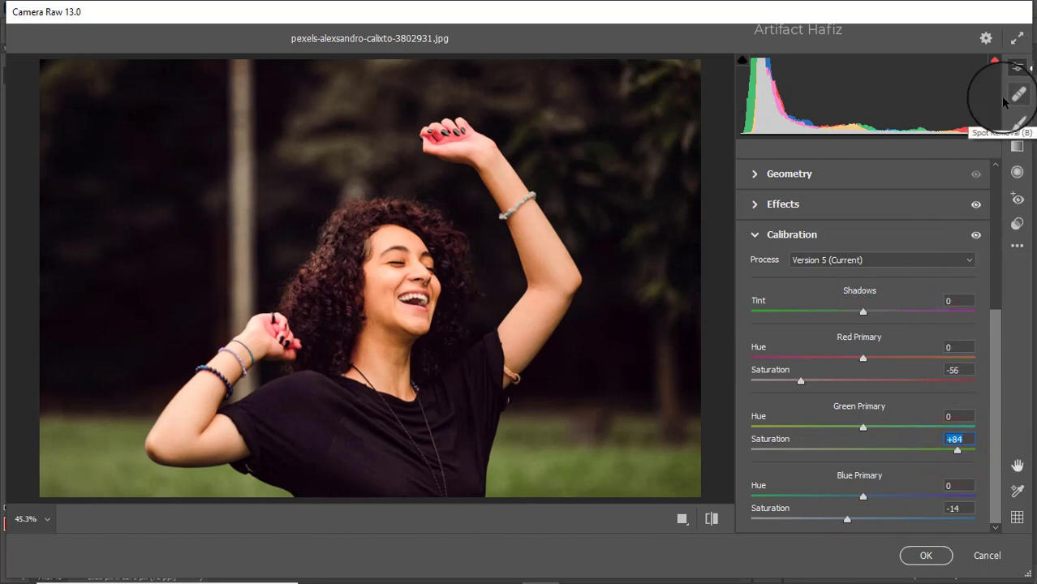
Return to the Basic adjustments and lower Exposure to -0.15.
scroll(921, 263, "up", 3)
scroll(920, 261, "up", 3)
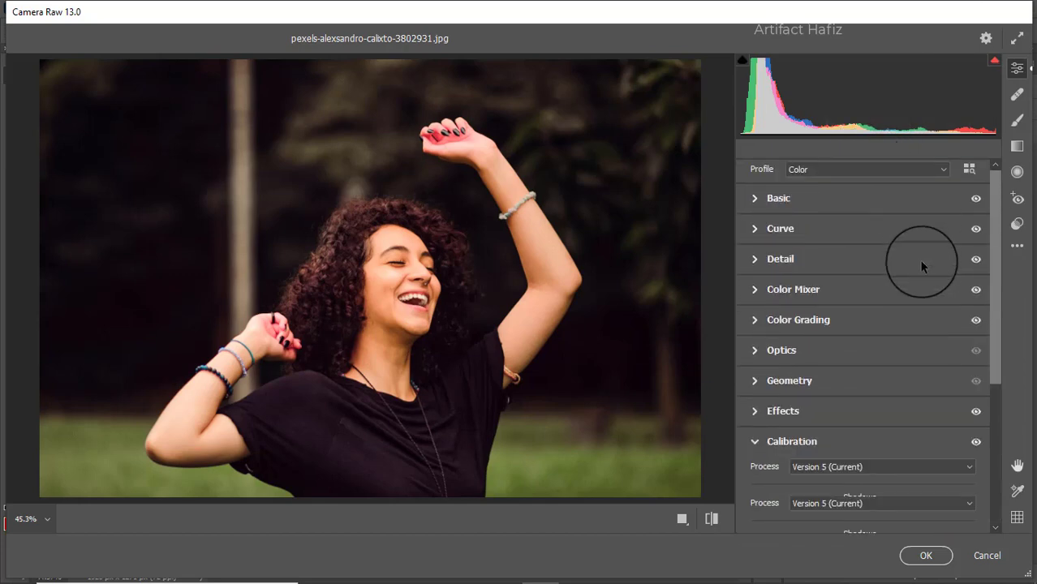
left_click(780, 200)
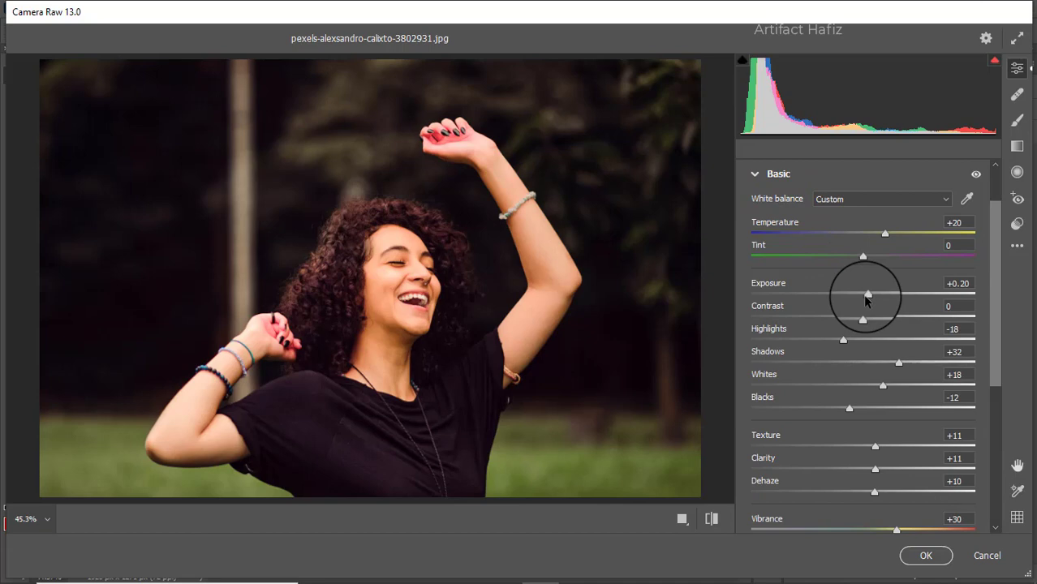
left_click_drag(866, 300, 859, 302)
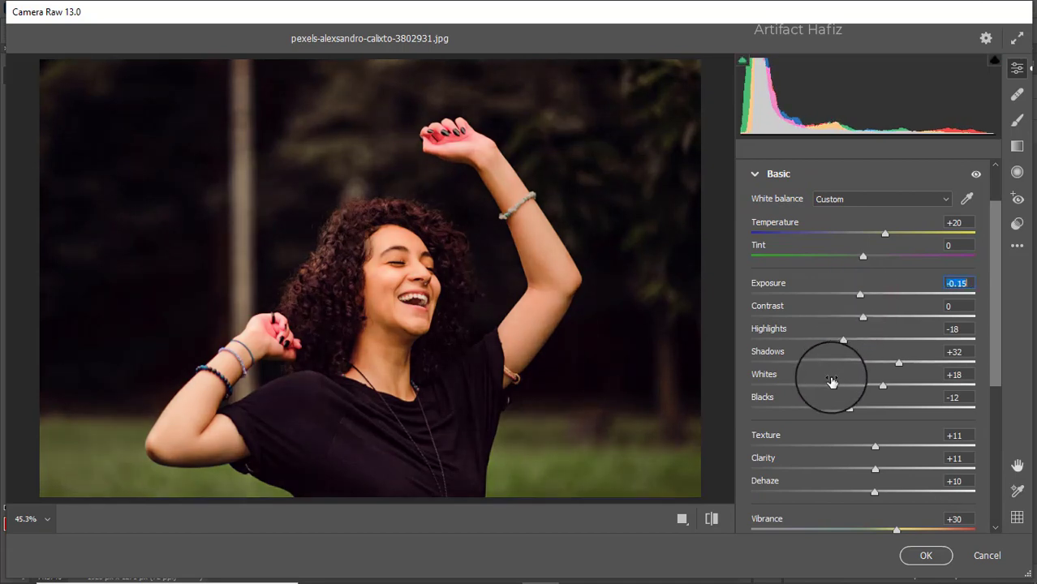
Lower Saturation to -22 in the Basic adjustments and apply the Camera Raw Filter to the smart object.
scroll(830, 377, "down", 3)
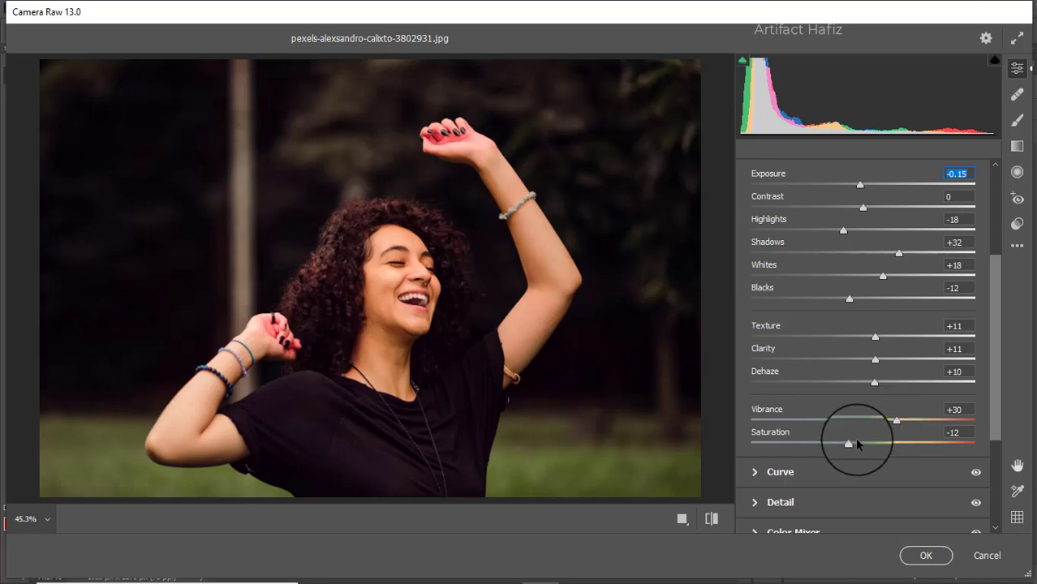
left_click_drag(847, 446, 832, 445)
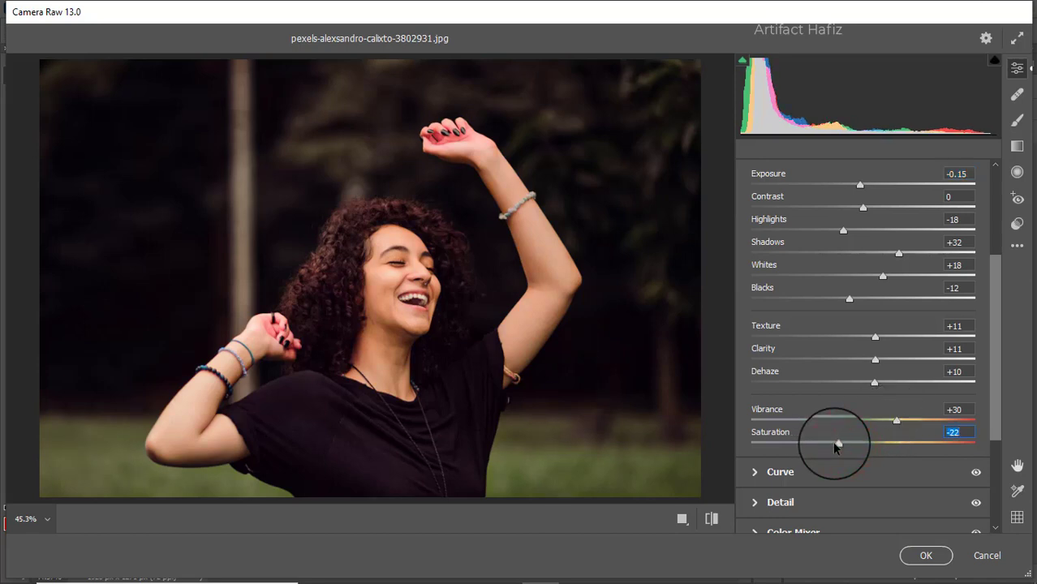
left_click(916, 557)
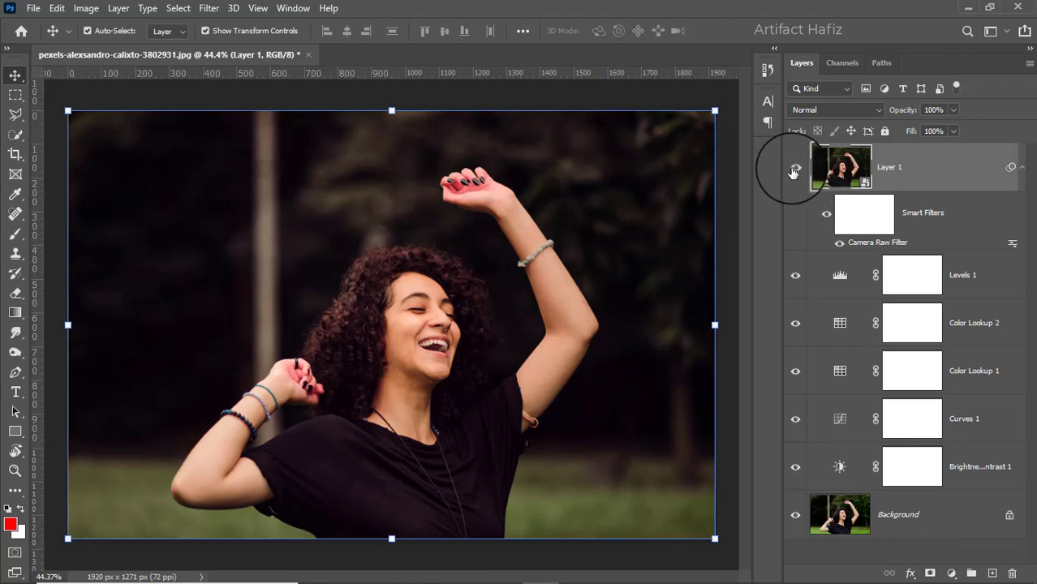
Compare before and after by toggling Layer 1's visibility, then repeatedly isolating the Background layer and restoring all layers.
left_click(794, 168)
left_click(794, 169)
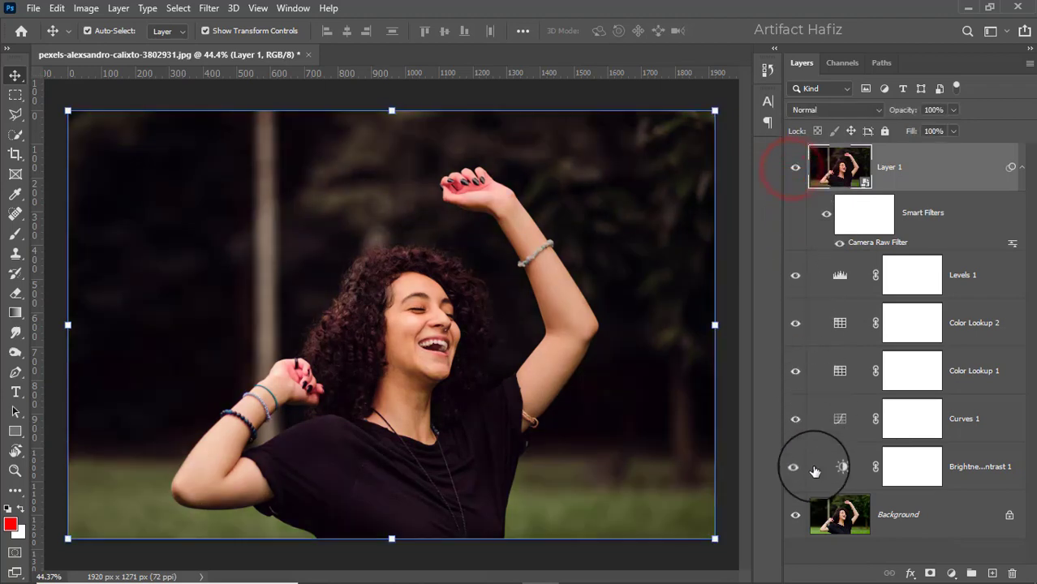
left_click(795, 515, "alt")
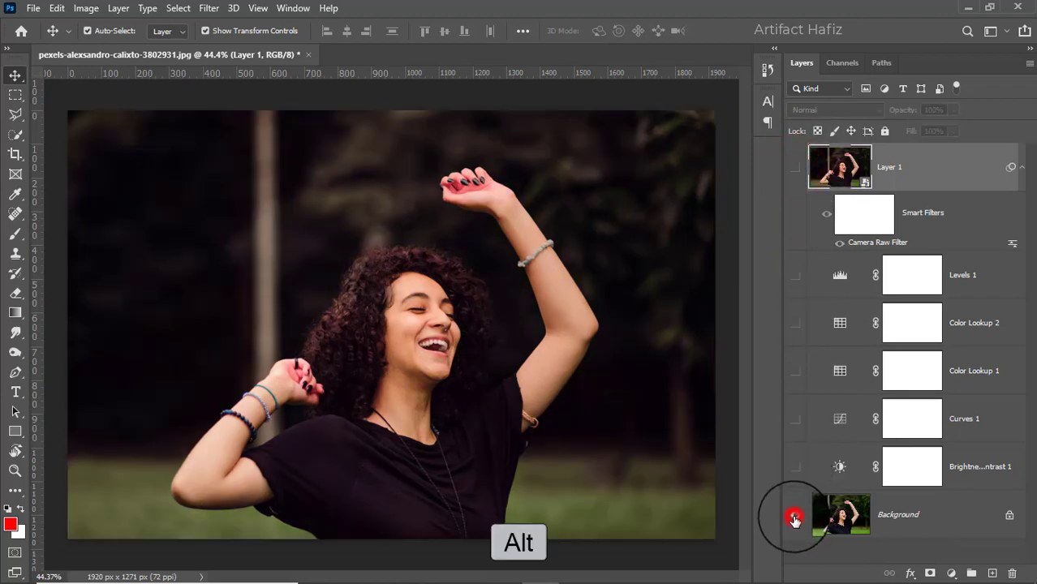
left_click(795, 520, "alt")
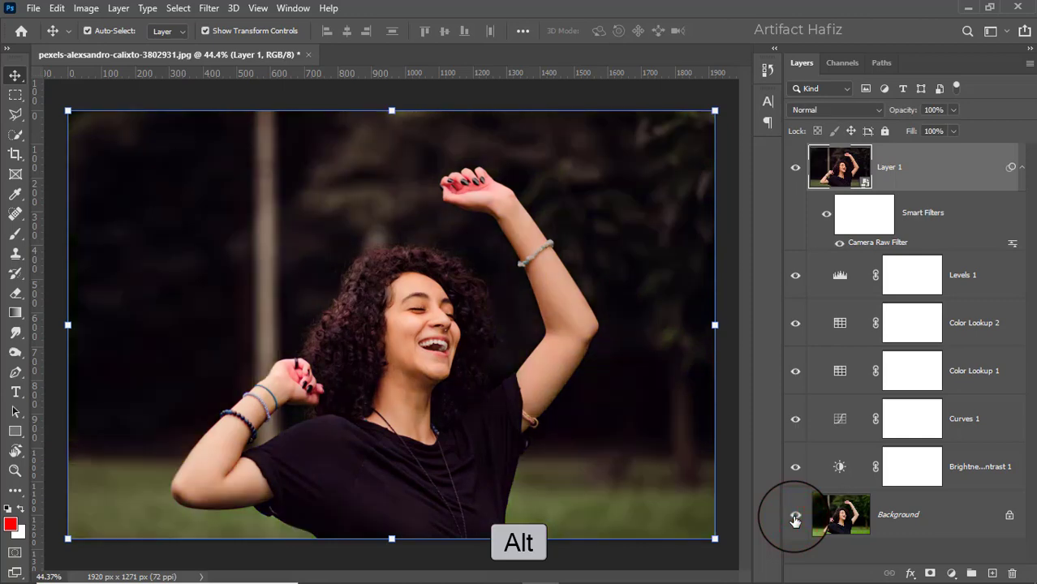
left_click(795, 518, "alt")
left_click(795, 517, "alt")
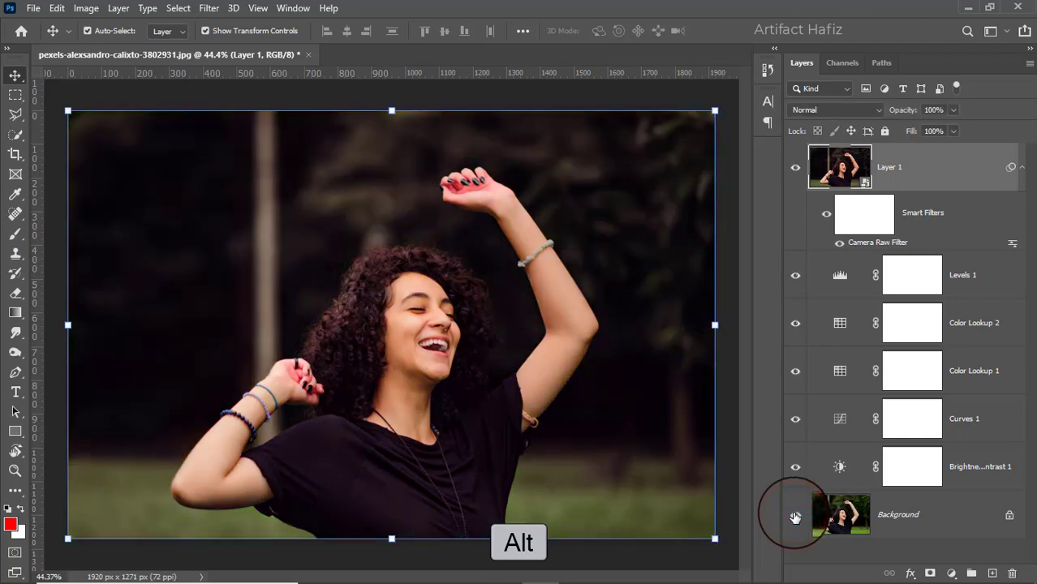